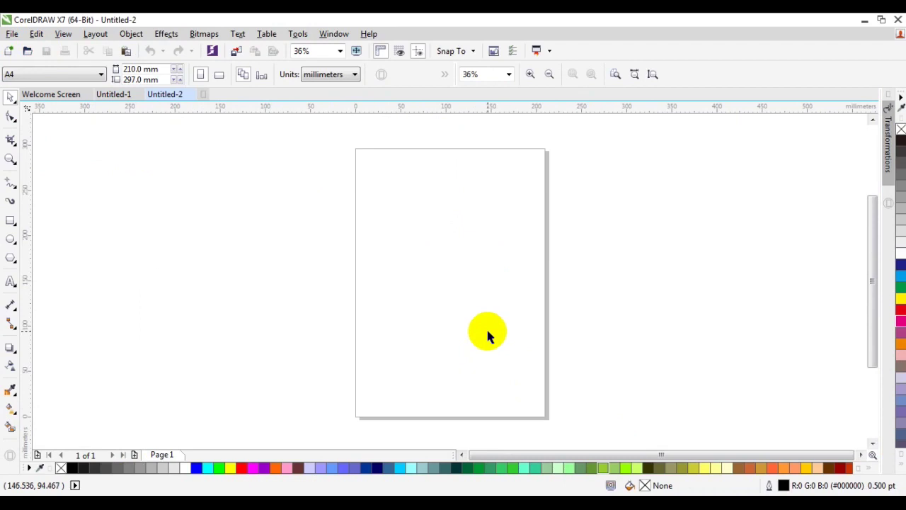
Add the artistic text "S TUTORAIL" near the middle of the page.
{"action": "left_click", "coordinate": [13, 283]}
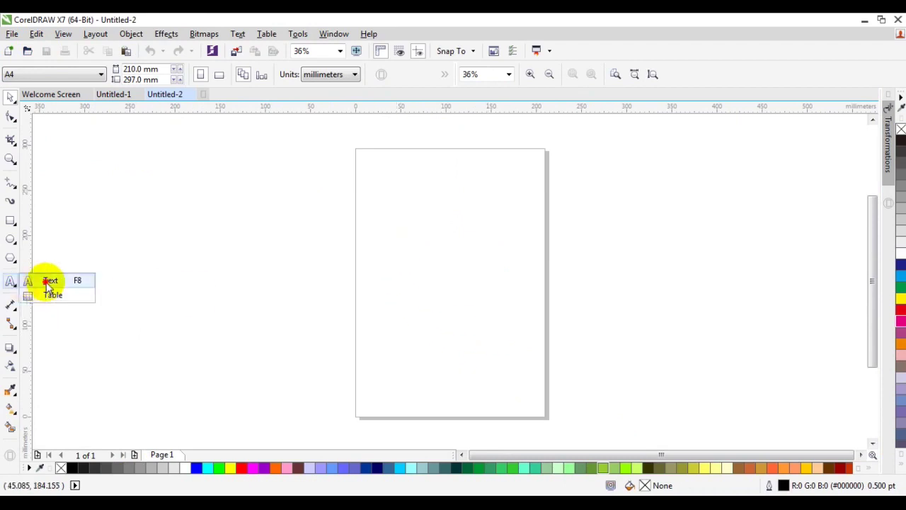
{"action": "left_click", "coordinate": [47, 280]}
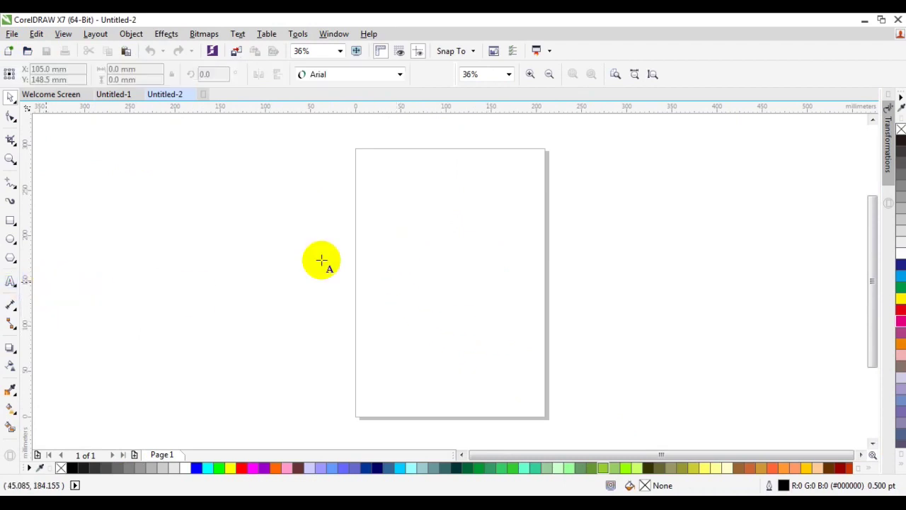
{"action": "left_click", "coordinate": [445, 263]}
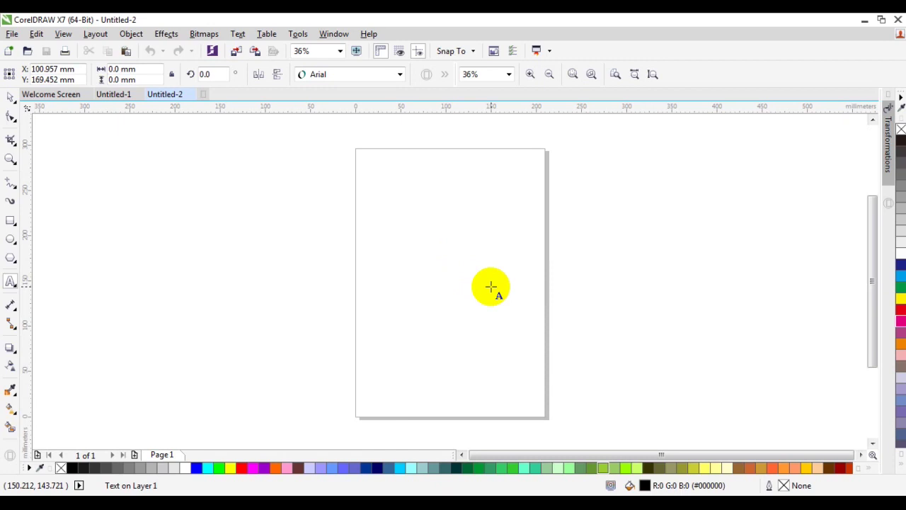
{"action": "type", "text": "S"}
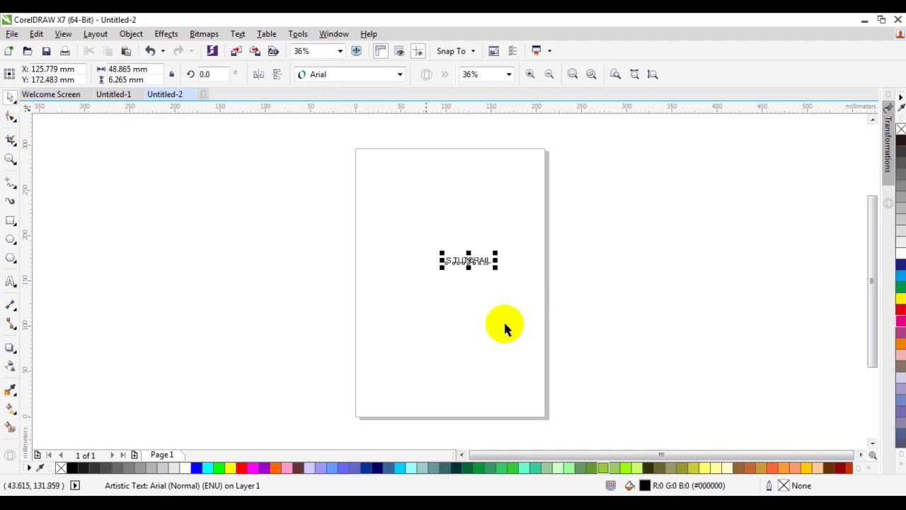
Enlarge the text proportionally to about 155 mm wide and place it in the upper part of the page.
{"action": "mouse_move", "coordinate": [500, 273]}
{"action": "left_mouse_down"}
{"action": "mouse_move", "coordinate": [564, 312]}
{"action": "mouse_move", "coordinate": [560, 300]}
{"action": "left_mouse_up"}
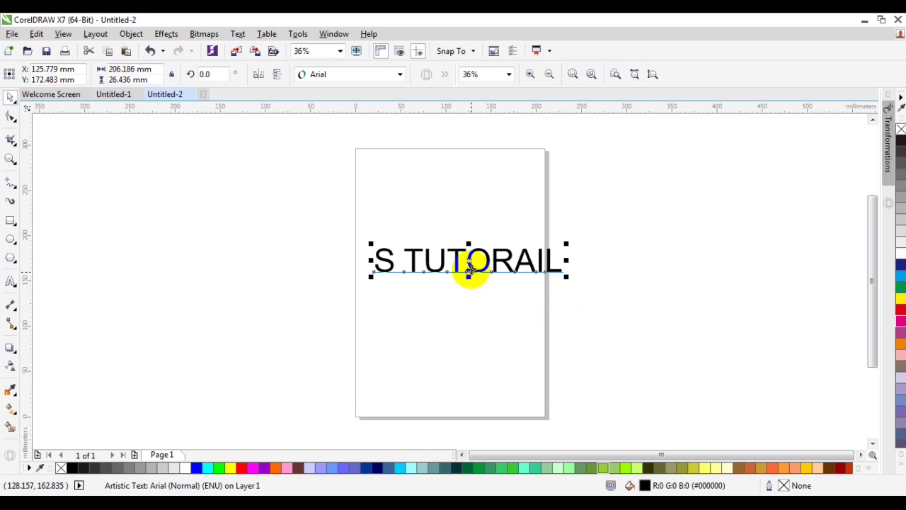
{"action": "left_click_drag", "start_coordinate": [469, 269], "coordinate": [451, 259]}
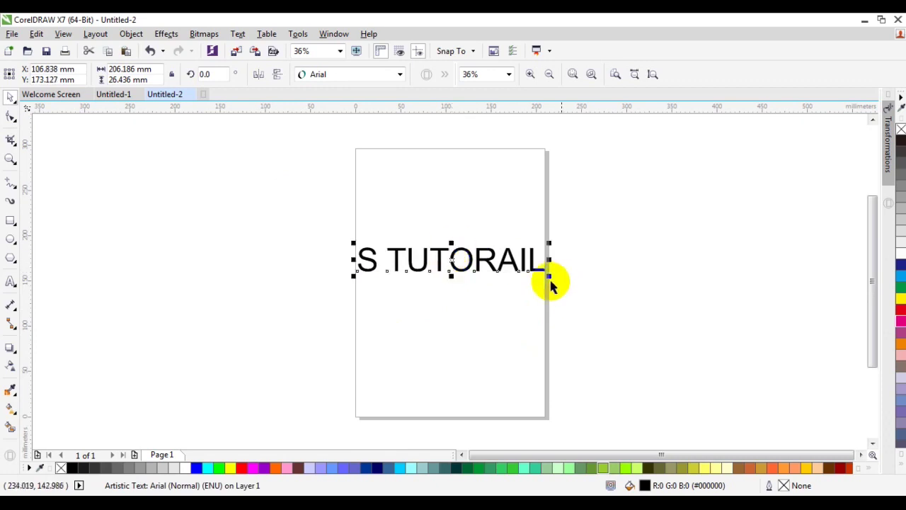
{"action": "left_click_drag", "start_coordinate": [549, 278], "coordinate": [522, 271]}
{"action": "key", "text": "Escape"}
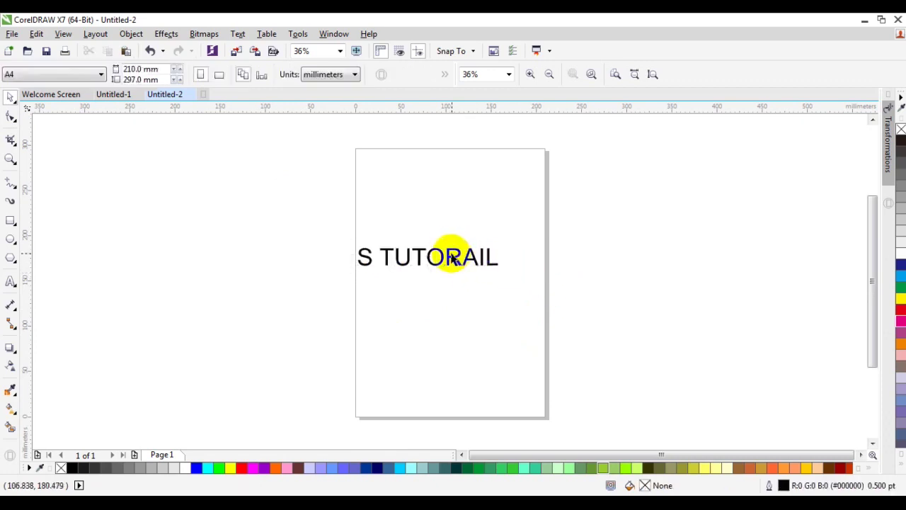
{"action": "left_click", "coordinate": [450, 258]}
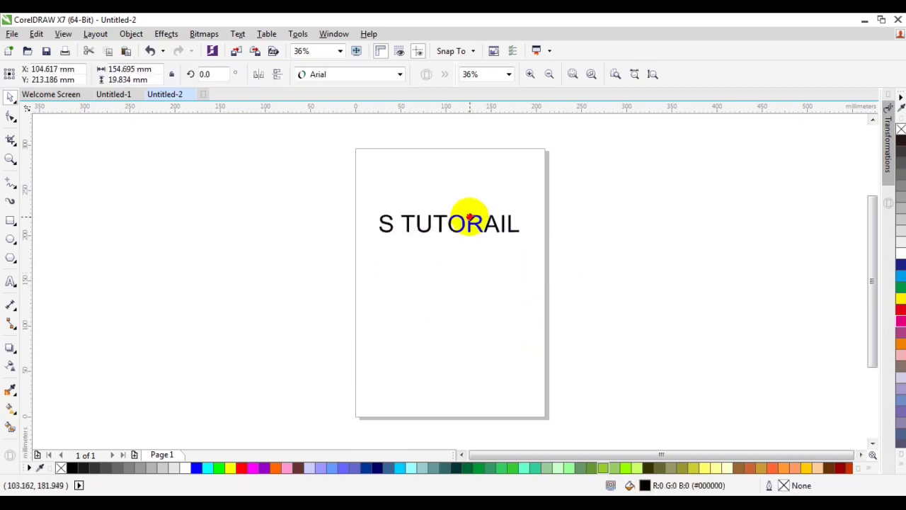
Set the text's font to Bauhaus 93.
{"action": "left_click", "coordinate": [401, 74]}
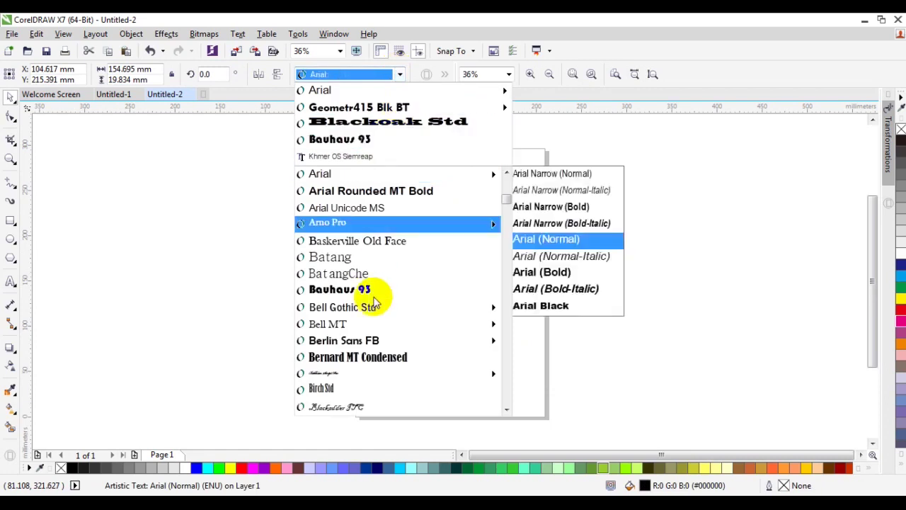
{"action": "left_click", "coordinate": [357, 289]}
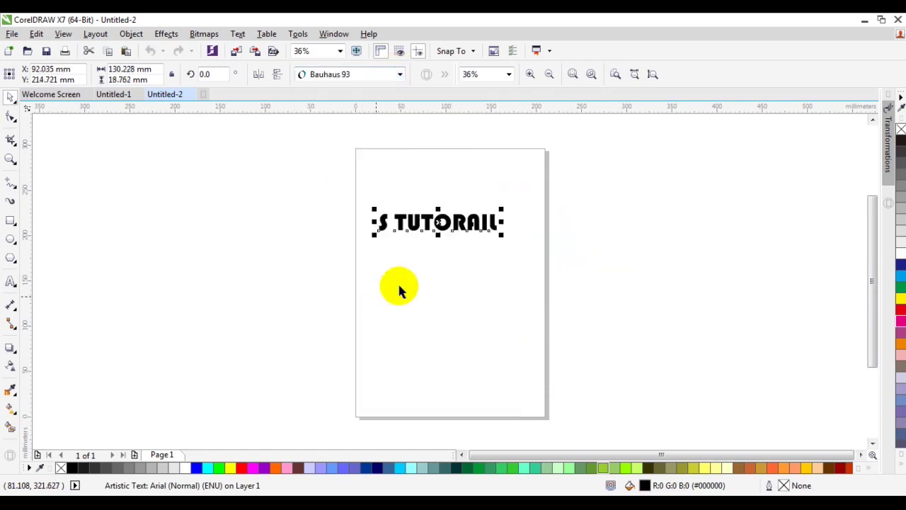
Set the text's font to Cooper Std Black in the Black-Italic style.
{"action": "left_click", "coordinate": [10, 158]}
{"action": "left_click_drag", "start_coordinate": [493, 248], "coordinate": [581, 283]}
{"action": "left_click", "coordinate": [11, 99]}
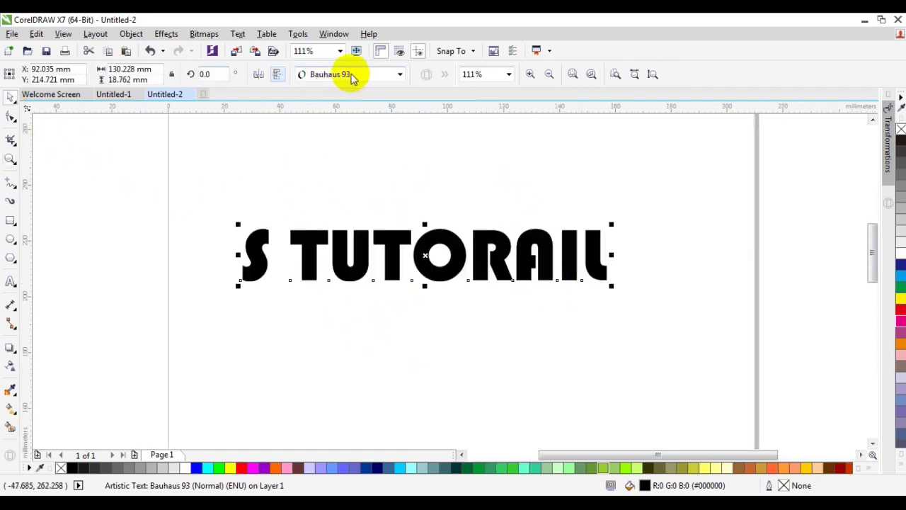
{"action": "left_click", "coordinate": [378, 74]}
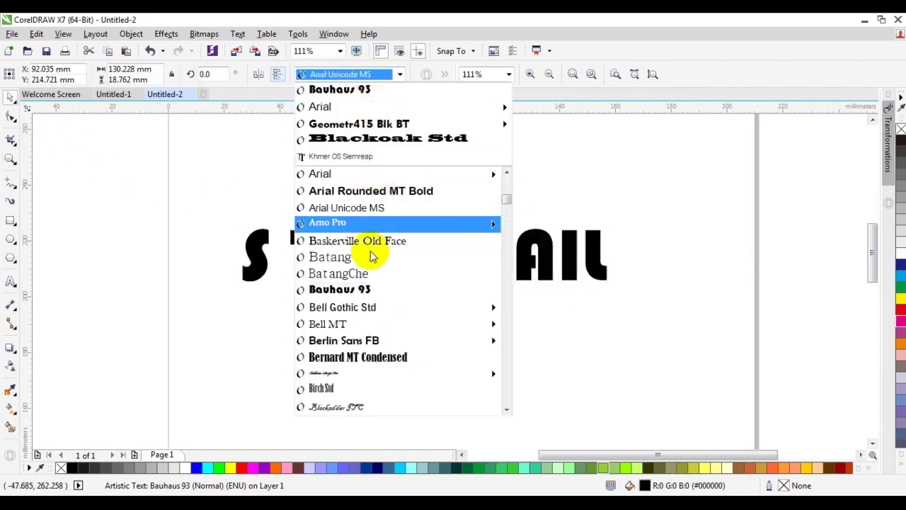
{"action": "mouse_move", "coordinate": [366, 311]}
{"action": "mouse_move", "coordinate": [366, 342]}
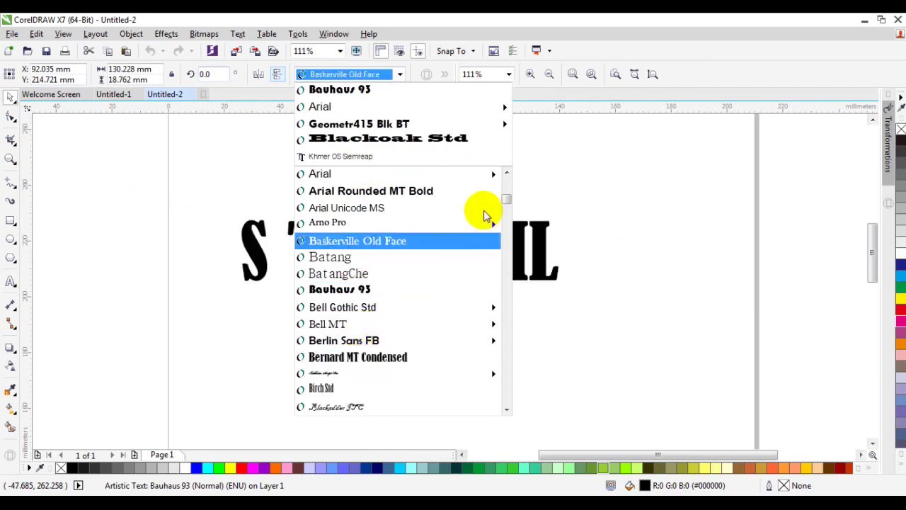
{"action": "scroll", "coordinate": [505, 226], "scroll_direction": "down", "scroll_amount": 10}
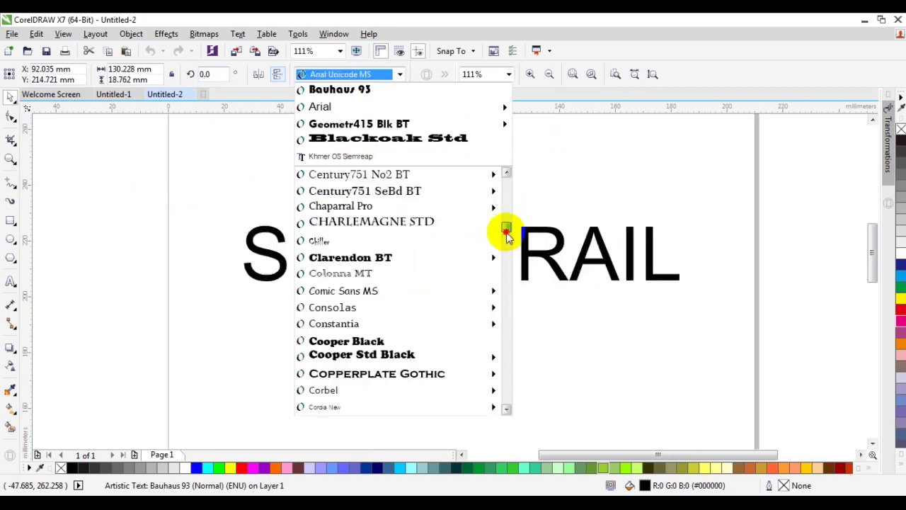
{"action": "mouse_move", "coordinate": [449, 225]}
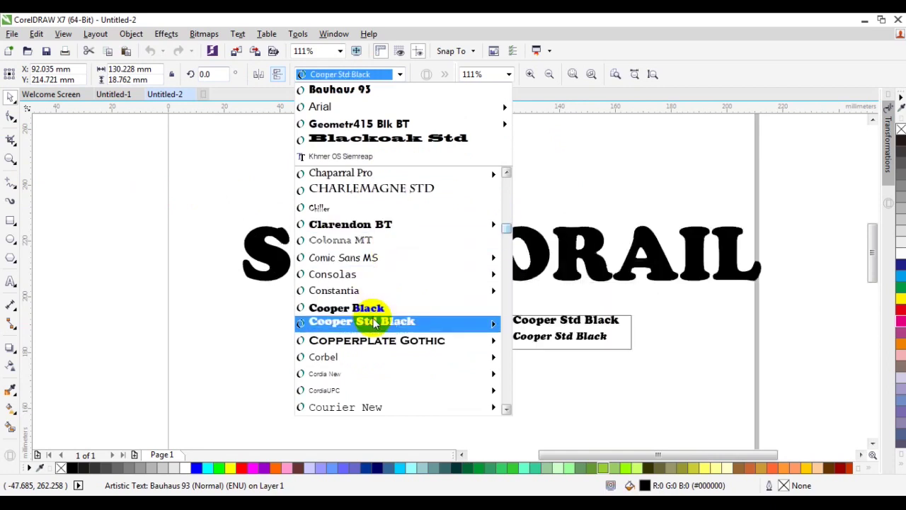
{"action": "left_click", "coordinate": [553, 337]}
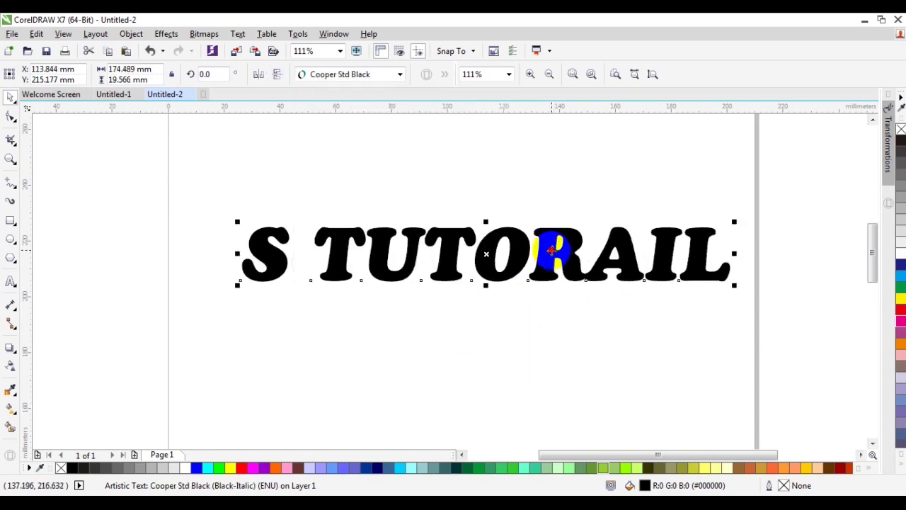
Fill the text with dark blue (C:100 M:100 Y:0 K:0) and reposition it between the page's side edges.
{"action": "left_click_drag", "start_coordinate": [551, 249], "coordinate": [529, 236]}
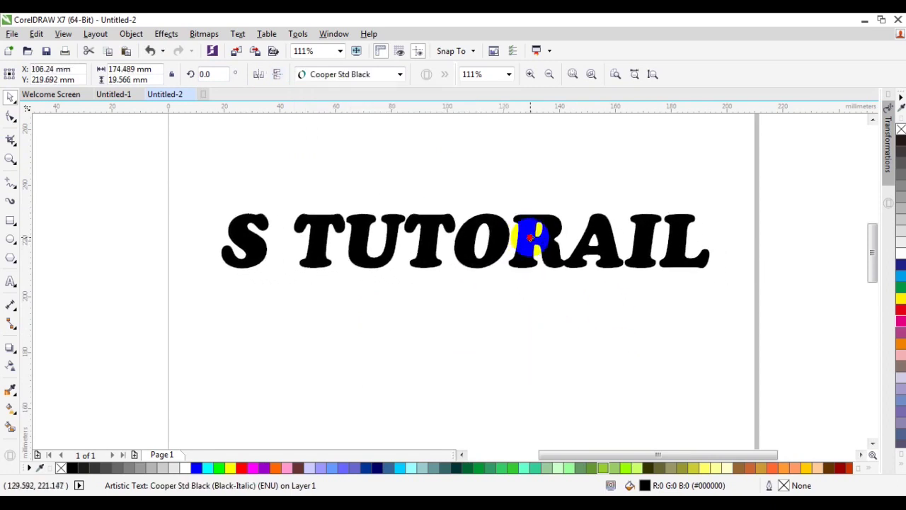
{"action": "left_click", "coordinate": [900, 264]}
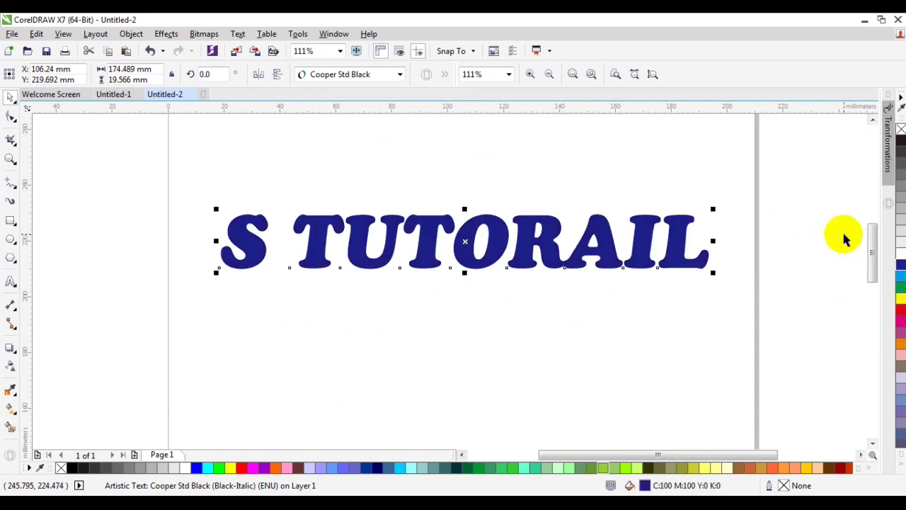
{"action": "left_click_drag", "start_coordinate": [458, 248], "coordinate": [454, 268]}
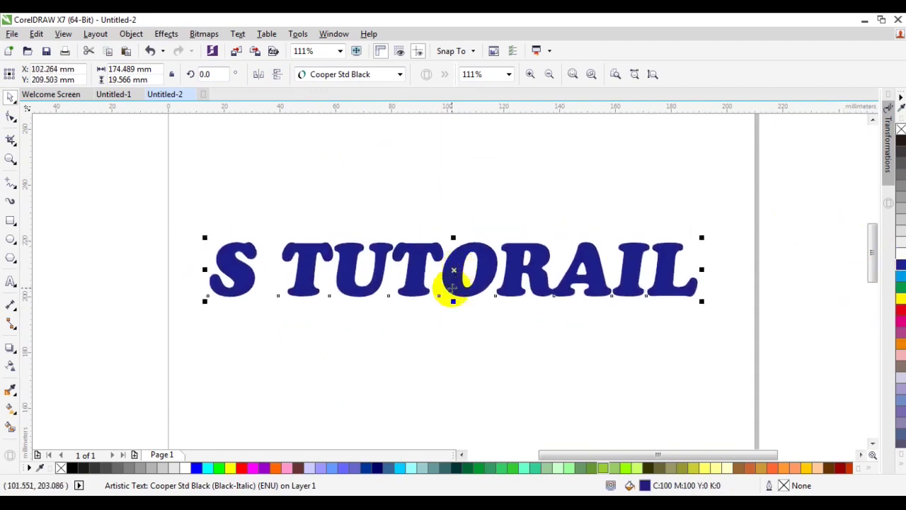
Convert the text to a 300 dpi CMYK Color (32-bit) bitmap with a transparent background and move it higher on the page.
{"action": "left_click", "coordinate": [207, 34]}
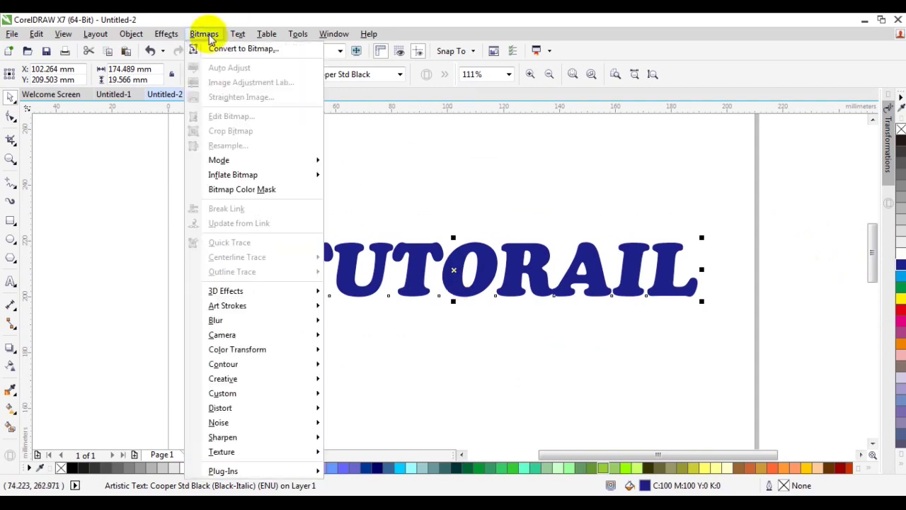
{"action": "left_click", "coordinate": [271, 50]}
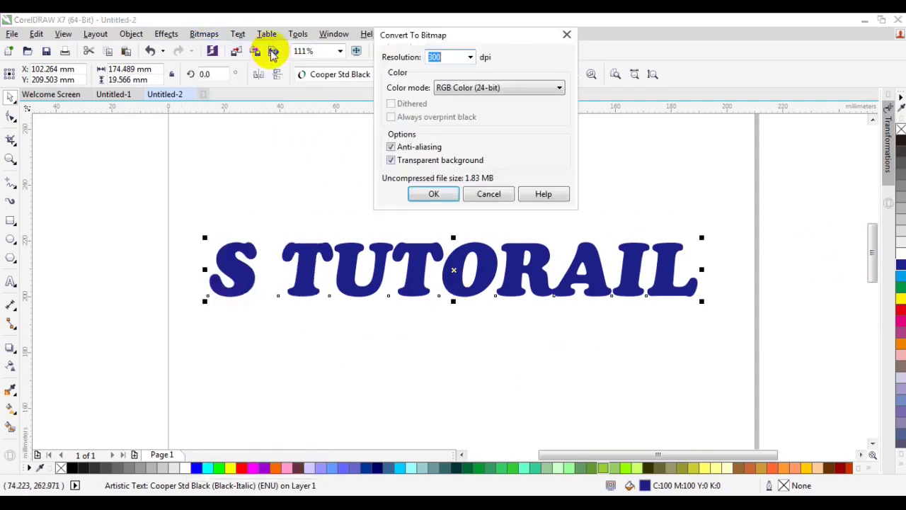
{"action": "left_click_drag", "start_coordinate": [485, 37], "coordinate": [500, 39]}
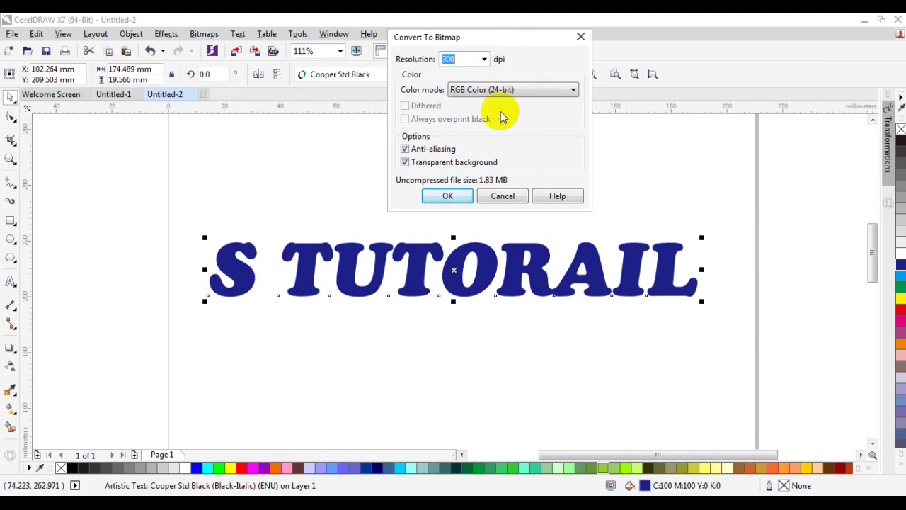
{"action": "left_click", "coordinate": [486, 89]}
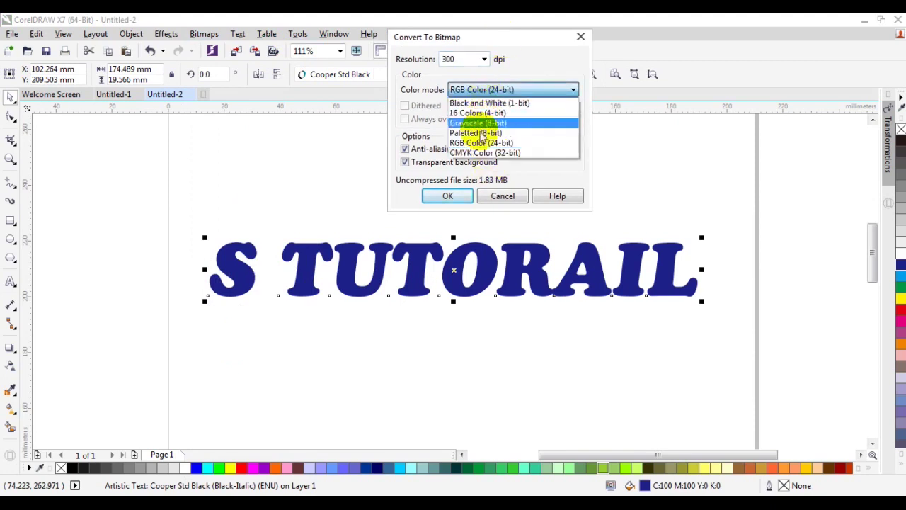
{"action": "left_click", "coordinate": [481, 153]}
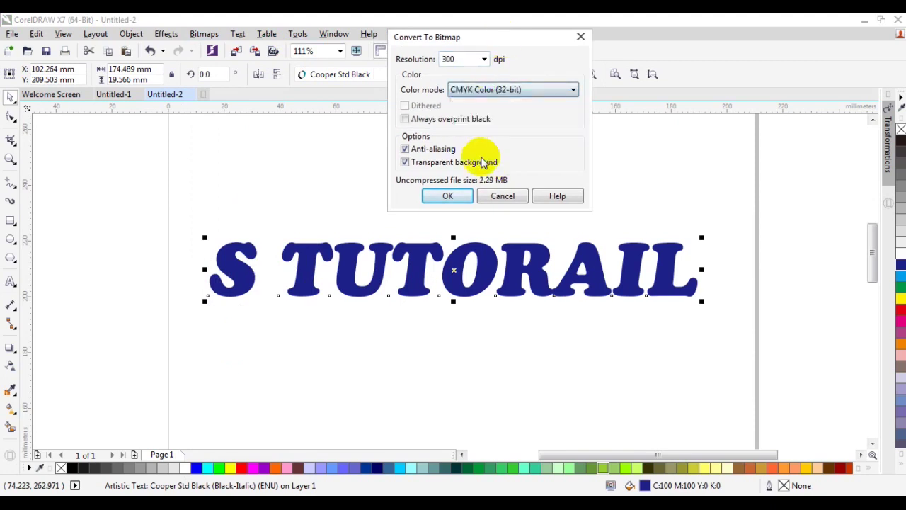
{"action": "left_click", "coordinate": [449, 197]}
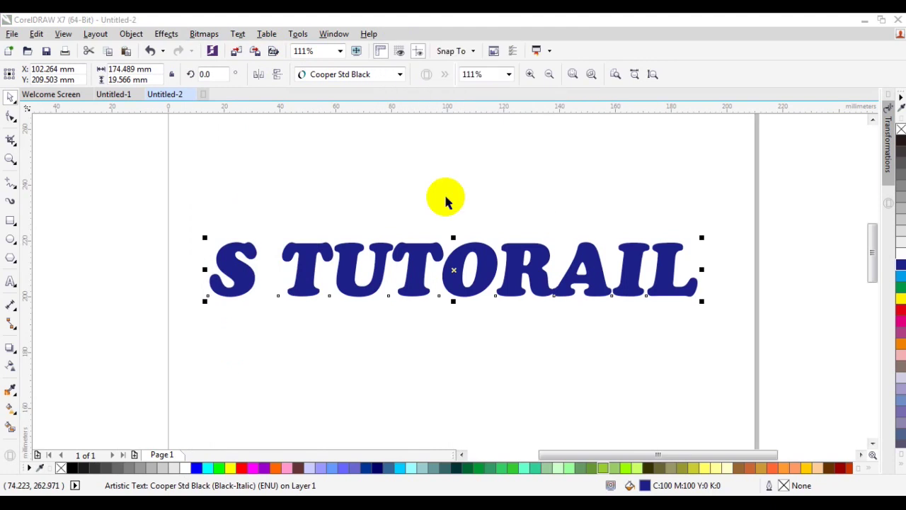
{"action": "left_click_drag", "start_coordinate": [445, 279], "coordinate": [453, 235]}
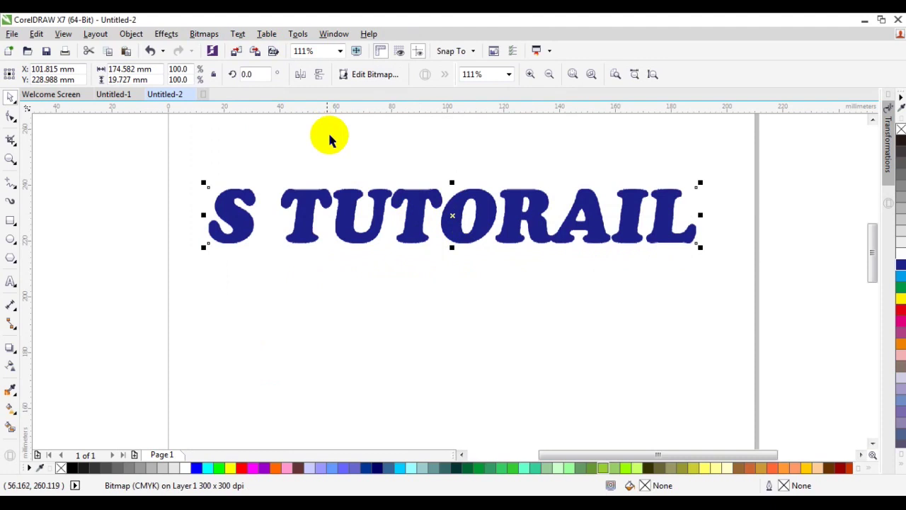
Apply the Wet Paint distortion to the text bitmap with Wetness 50 and Percent 95.
{"action": "left_click", "coordinate": [204, 35]}
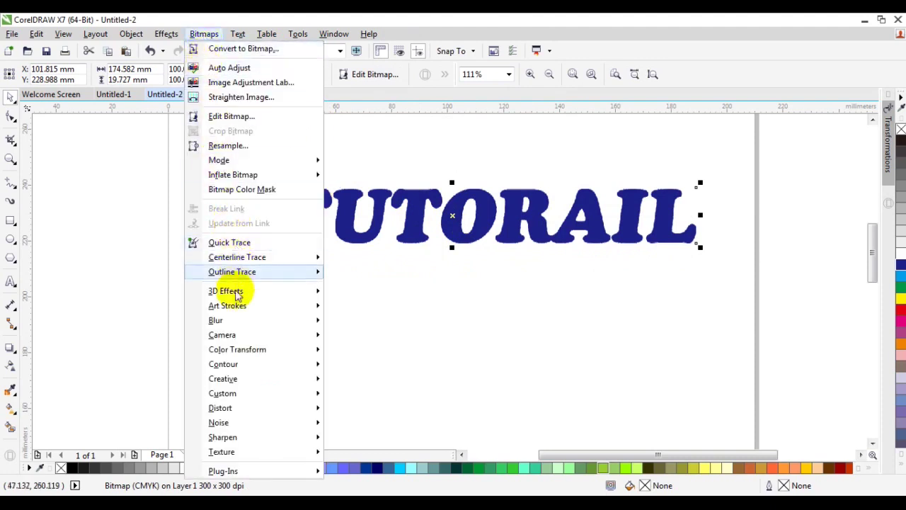
{"action": "mouse_move", "coordinate": [273, 410]}
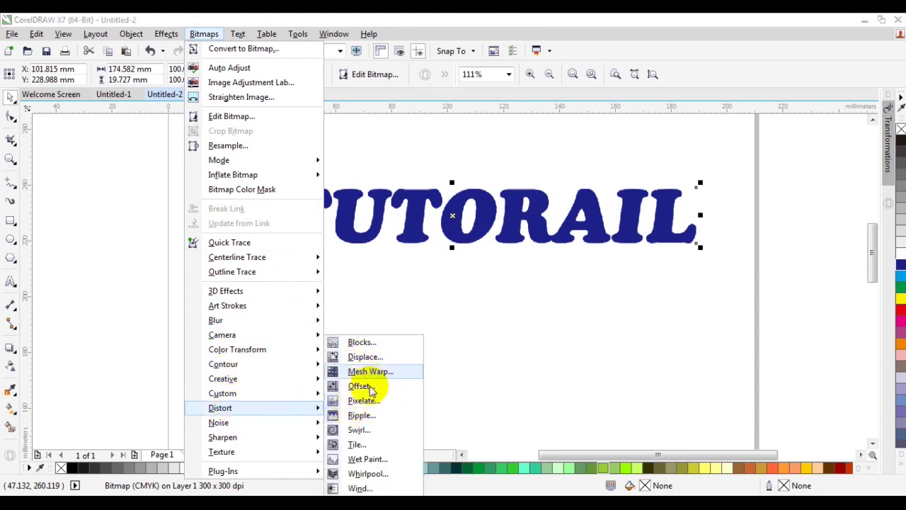
{"action": "left_click", "coordinate": [368, 460]}
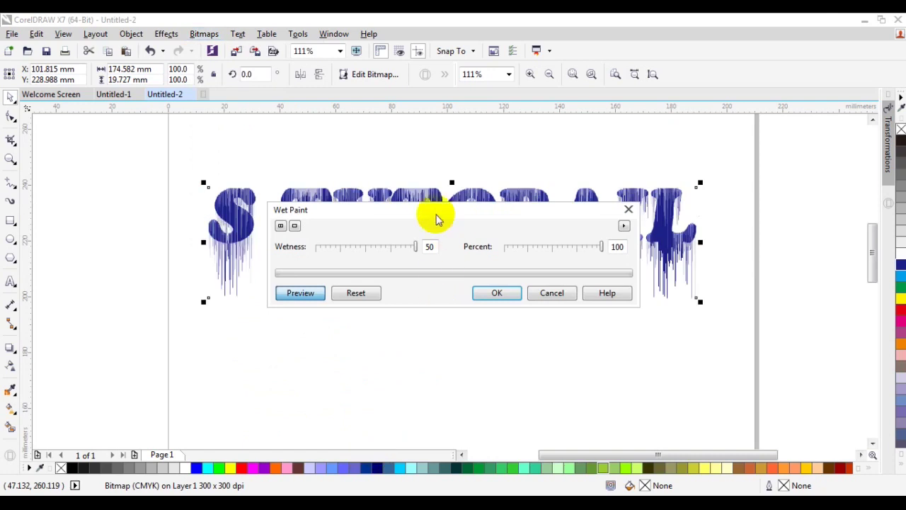
{"action": "mouse_move", "coordinate": [433, 227]}
{"action": "left_mouse_down"}
{"action": "mouse_move", "coordinate": [412, 348]}
{"action": "mouse_move", "coordinate": [413, 332]}
{"action": "left_mouse_up"}
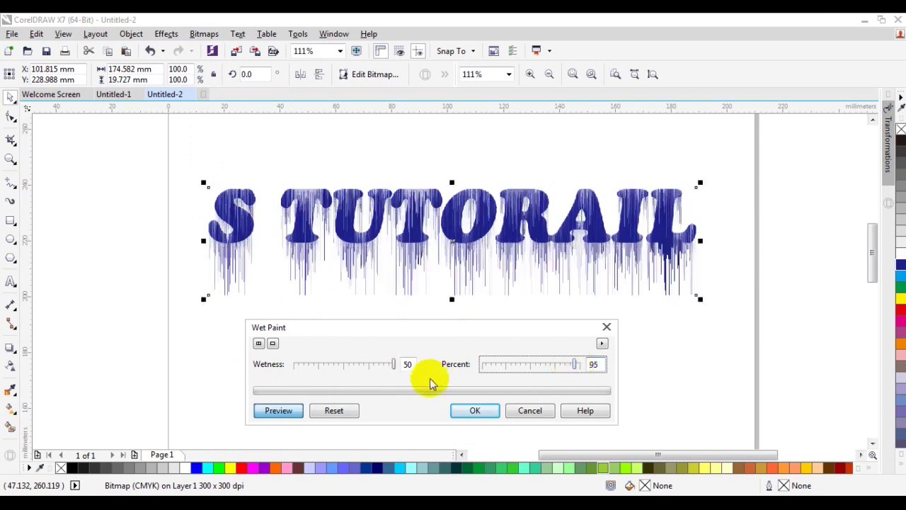
{"action": "left_click_drag", "start_coordinate": [385, 364], "coordinate": [391, 366]}
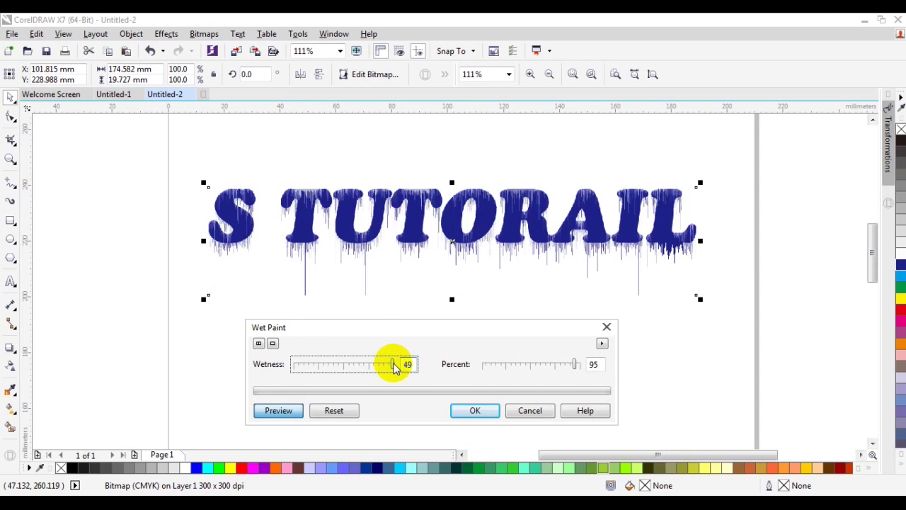
{"action": "left_click_drag", "start_coordinate": [394, 365], "coordinate": [404, 364]}
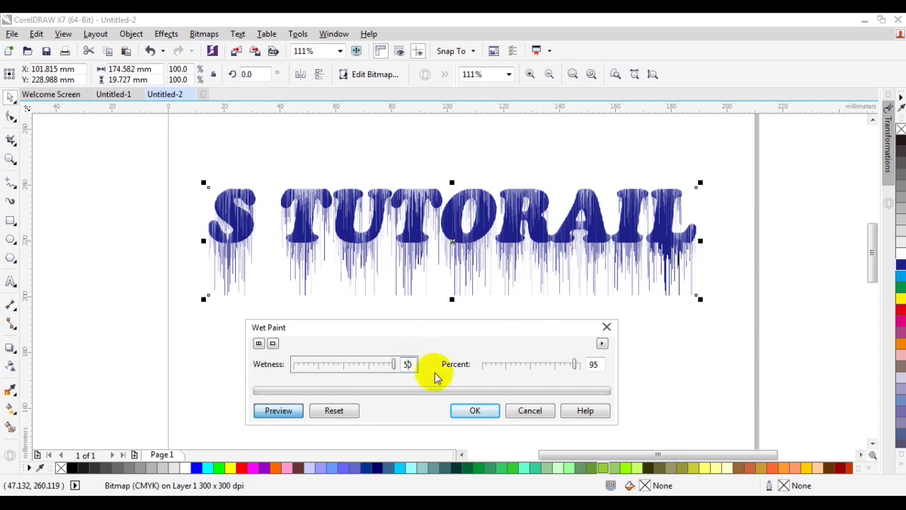
{"action": "left_click", "coordinate": [465, 414]}
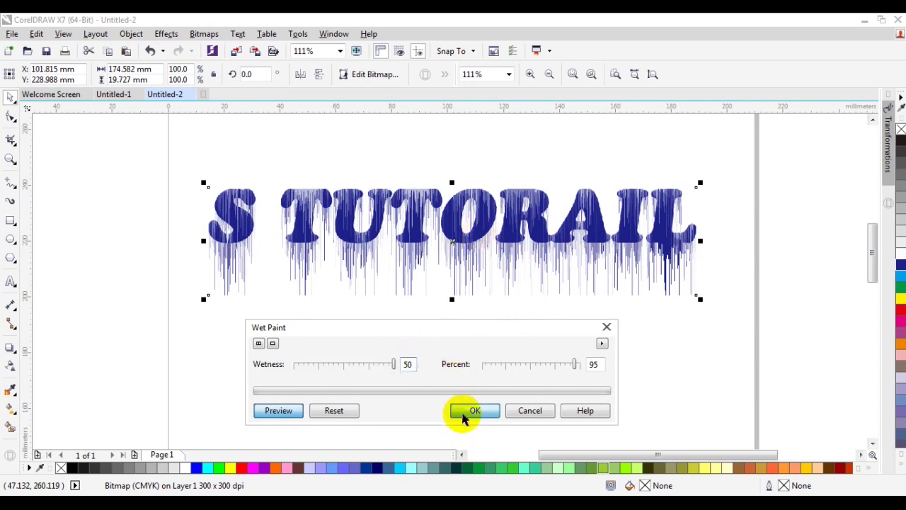
Move the dripping text bitmap slightly down the page and deselect it.
{"action": "left_click", "coordinate": [464, 157]}
{"action": "left_click_drag", "start_coordinate": [460, 198], "coordinate": [457, 239]}
{"action": "left_click", "coordinate": [465, 147]}
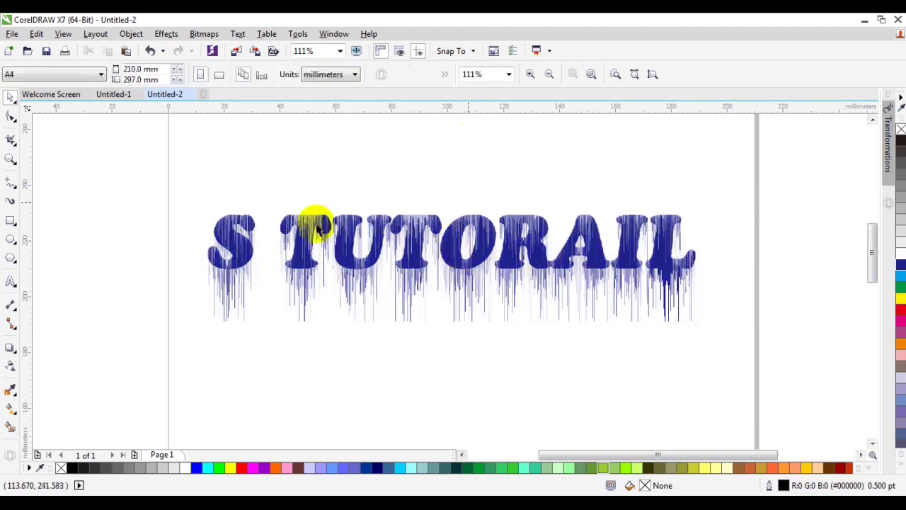
Move the dripping text bitmap higher on the page and outline-trace it as Line Art.
{"action": "left_click", "coordinate": [14, 221]}
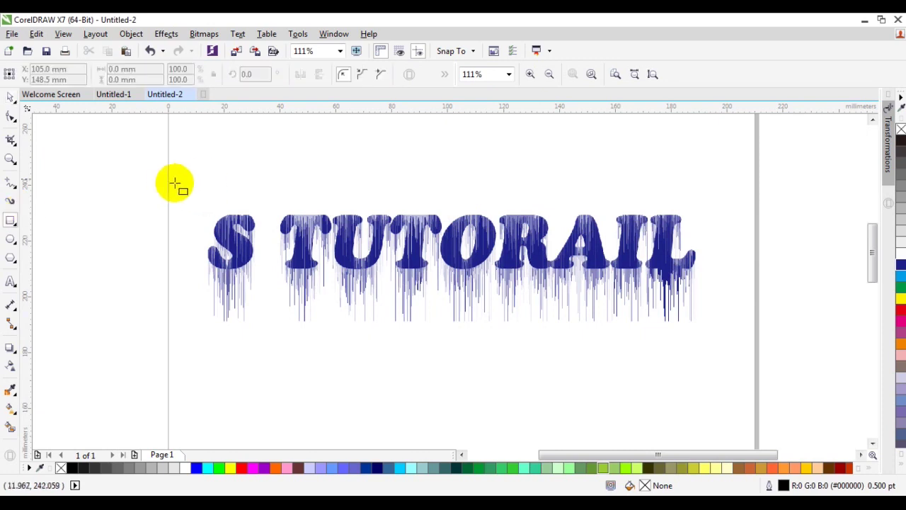
{"action": "left_click", "coordinate": [9, 100]}
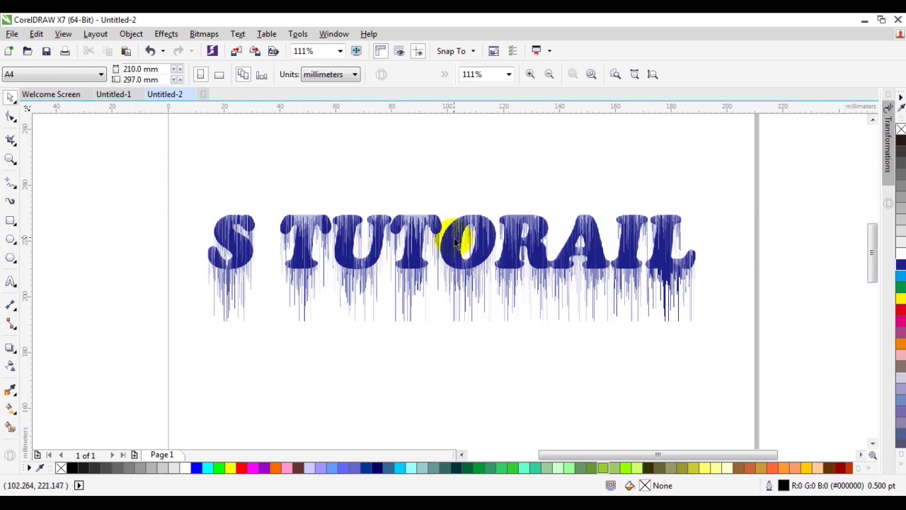
{"action": "left_click_drag", "start_coordinate": [460, 235], "coordinate": [457, 165]}
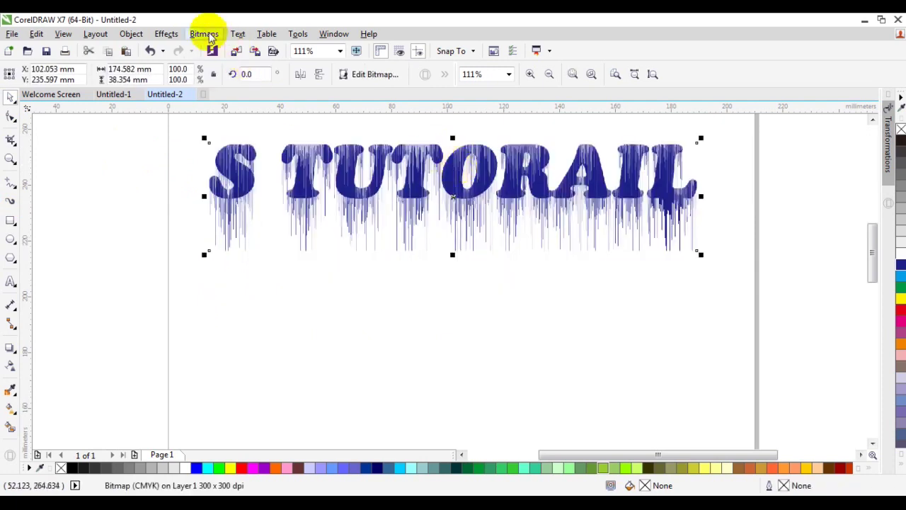
{"action": "left_click", "coordinate": [206, 36]}
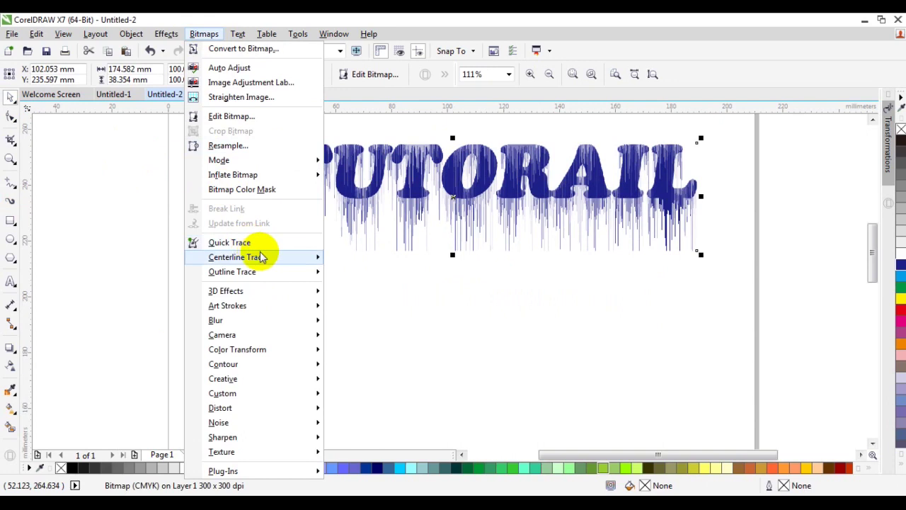
{"action": "mouse_move", "coordinate": [273, 278]}
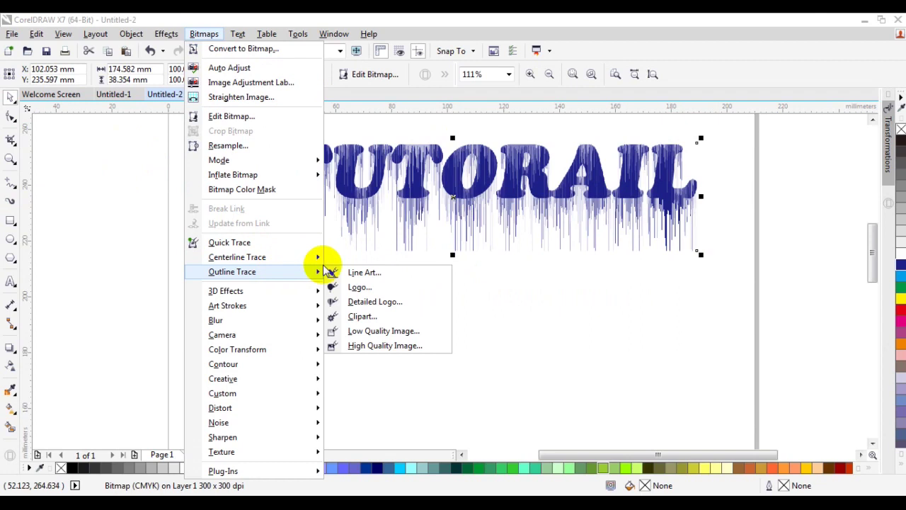
{"action": "left_click", "coordinate": [392, 274]}
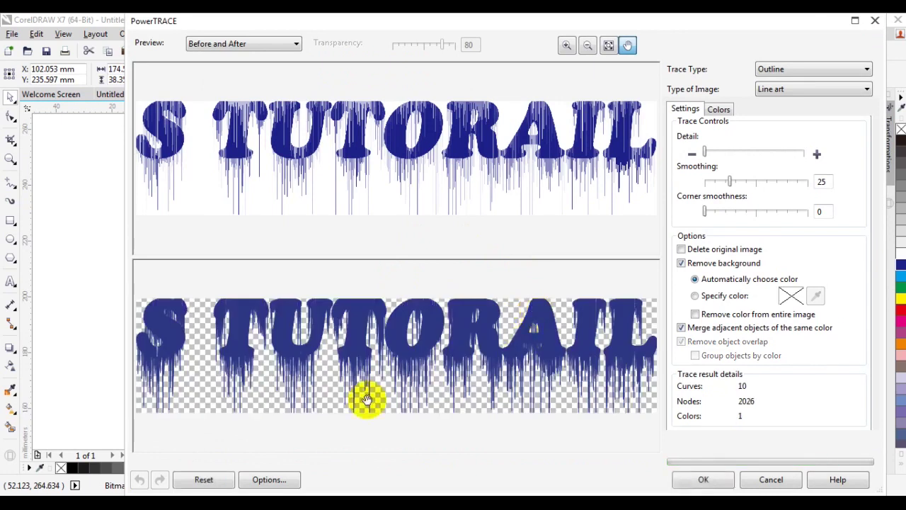
{"action": "left_click", "coordinate": [702, 479]}
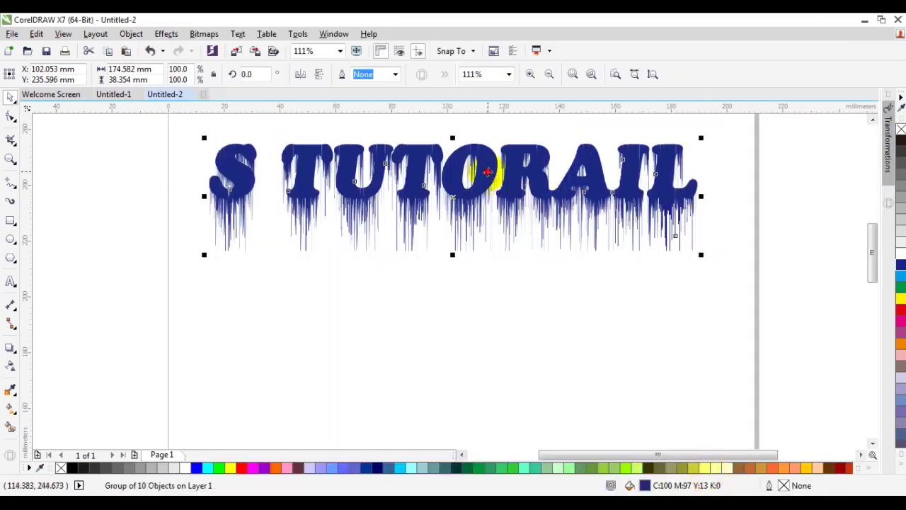
Move the traced vector text clear below the original bitmap, shifting the bitmap slightly upward.
{"action": "left_click_drag", "start_coordinate": [488, 172], "coordinate": [481, 224]}
{"action": "left_click", "coordinate": [482, 152]}
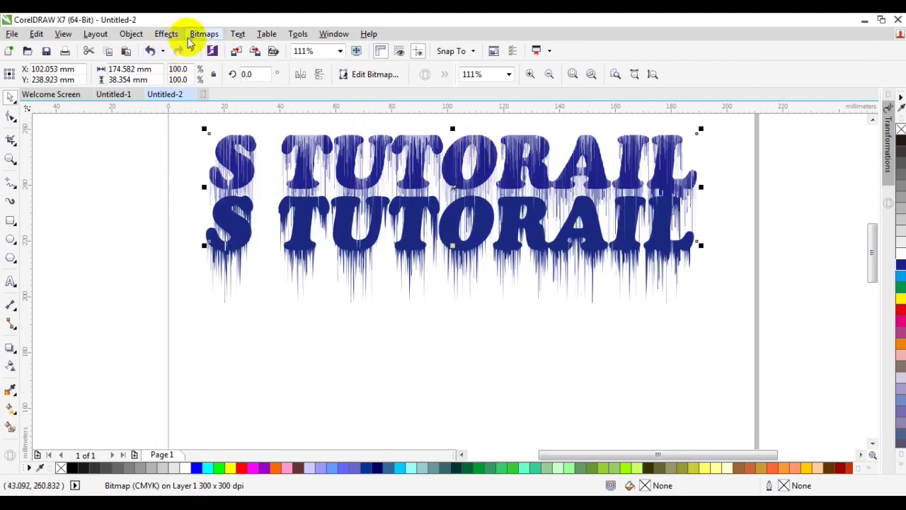
{"action": "left_click", "coordinate": [130, 34]}
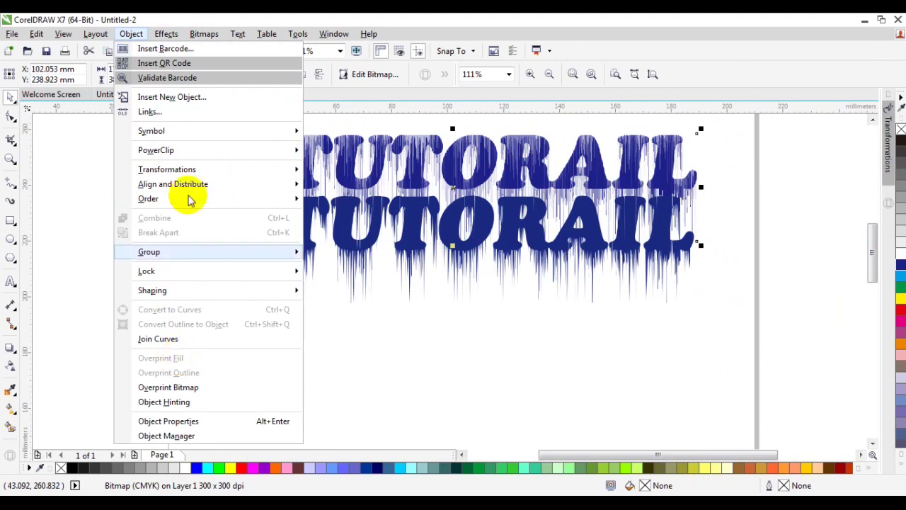
{"action": "left_click", "coordinate": [100, 161]}
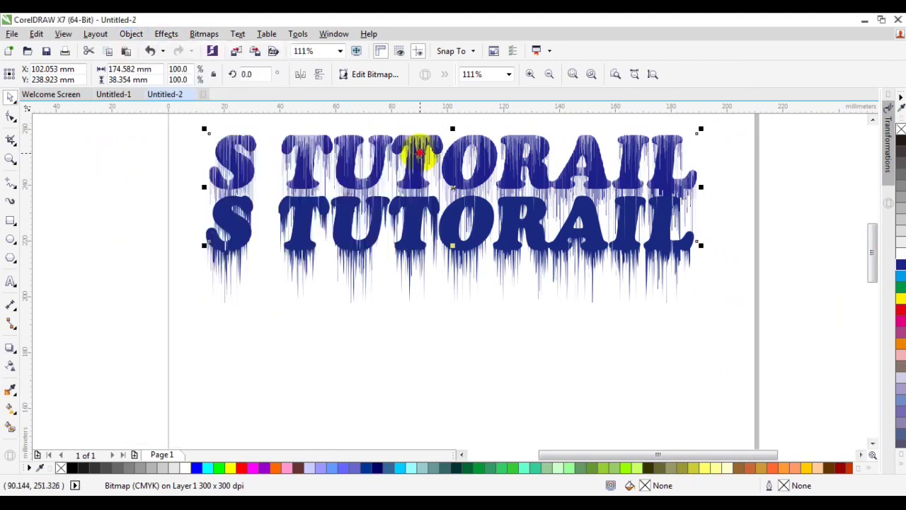
{"action": "left_click", "coordinate": [116, 210]}
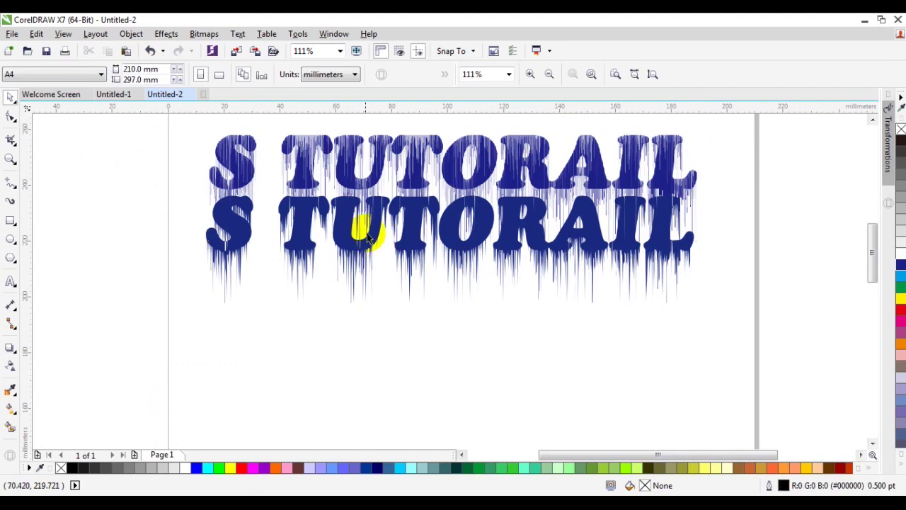
{"action": "left_click_drag", "start_coordinate": [350, 223], "coordinate": [346, 282]}
Delete the original dripping bitmap, then move the traced text up into its place and deselect it.
{"action": "left_click", "coordinate": [416, 147]}
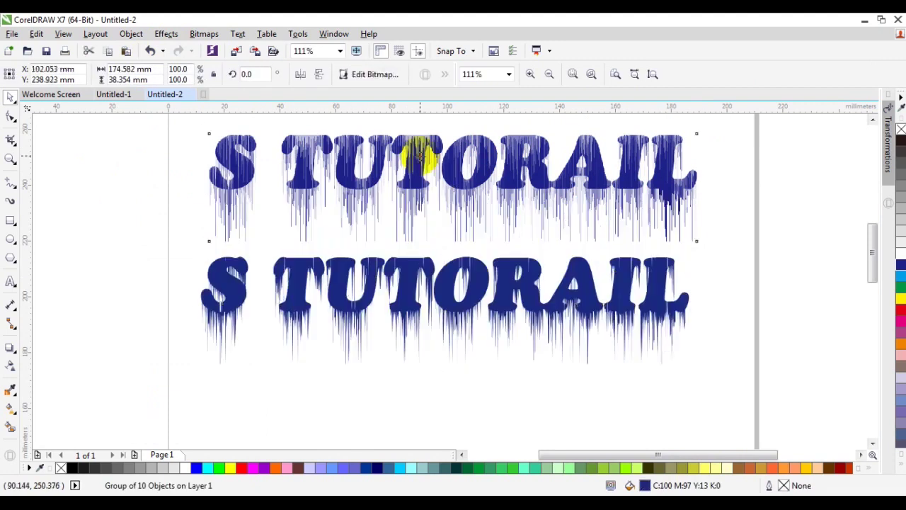
{"action": "left_click", "coordinate": [36, 35]}
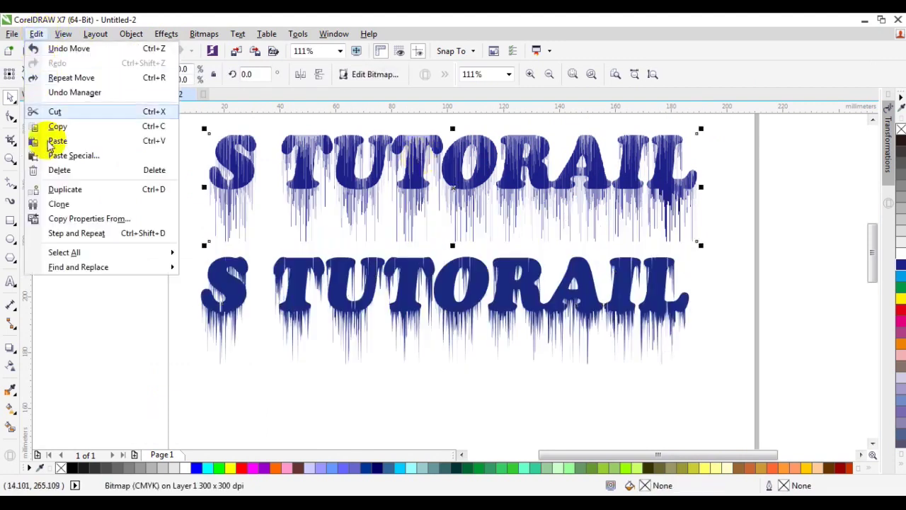
{"action": "left_click", "coordinate": [61, 177]}
{"action": "left_click_drag", "start_coordinate": [444, 262], "coordinate": [446, 234]}
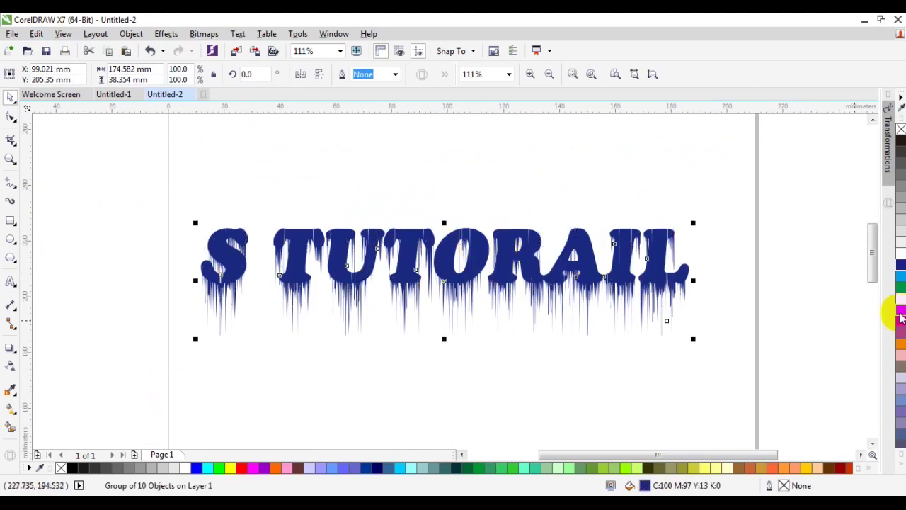
{"action": "left_click_drag", "start_coordinate": [459, 231], "coordinate": [479, 203]}
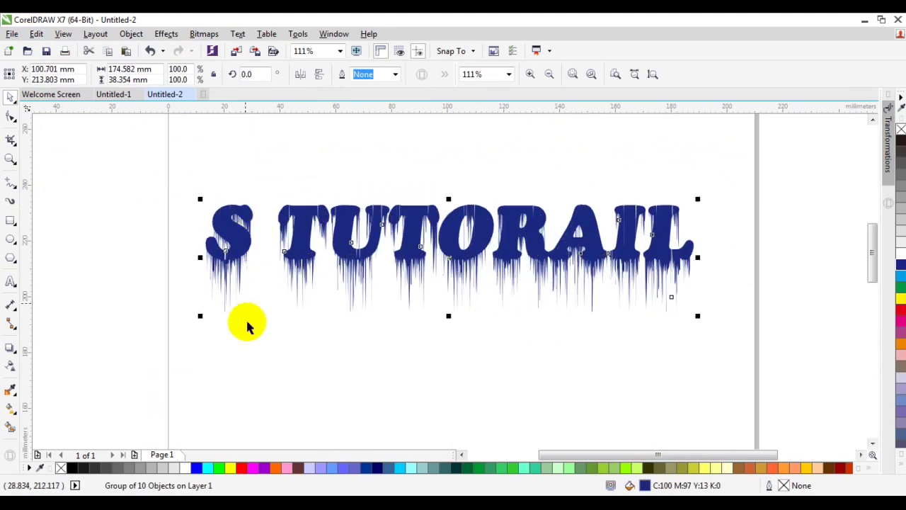
{"action": "left_click", "coordinate": [228, 142]}
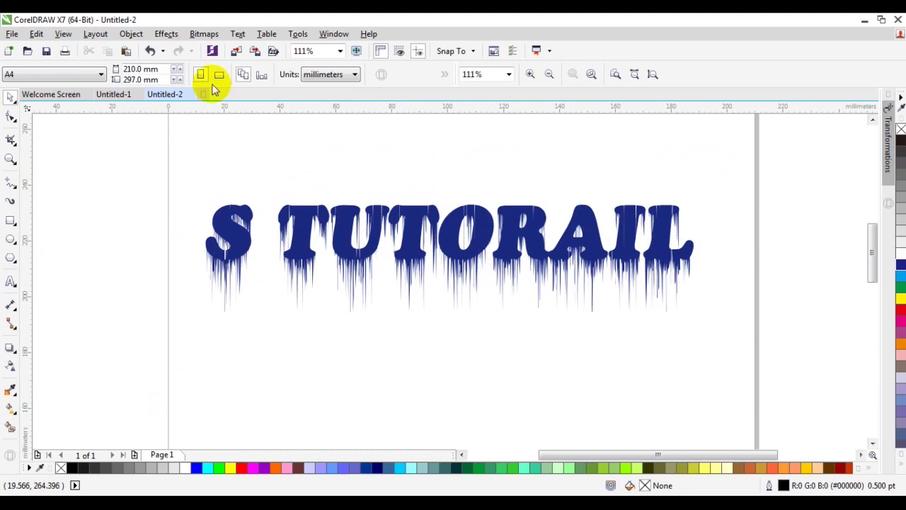
{"action": "left_click", "coordinate": [237, 52]}
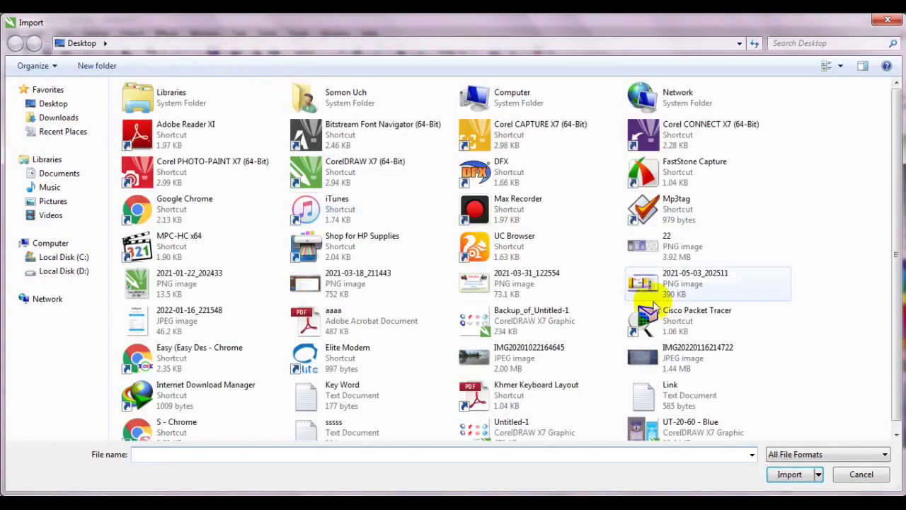
{"action": "left_click", "coordinate": [555, 350]}
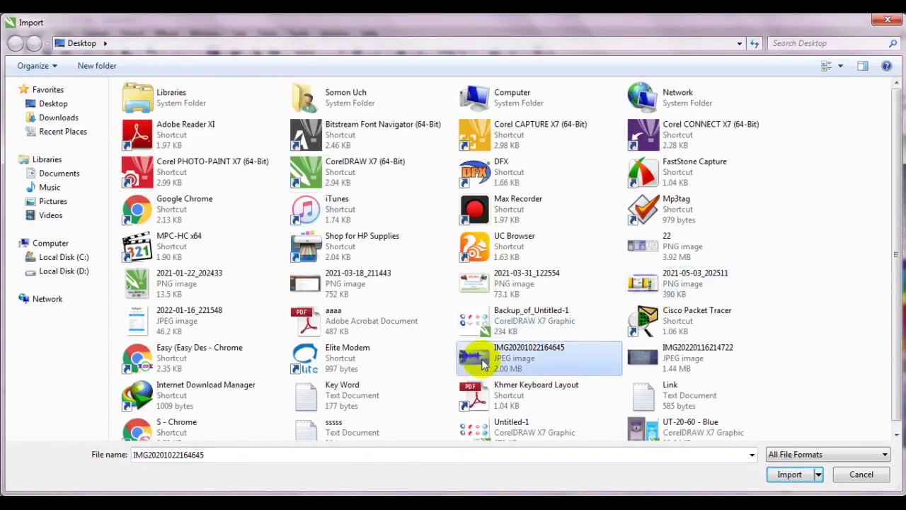
{"action": "left_click", "coordinate": [790, 474]}
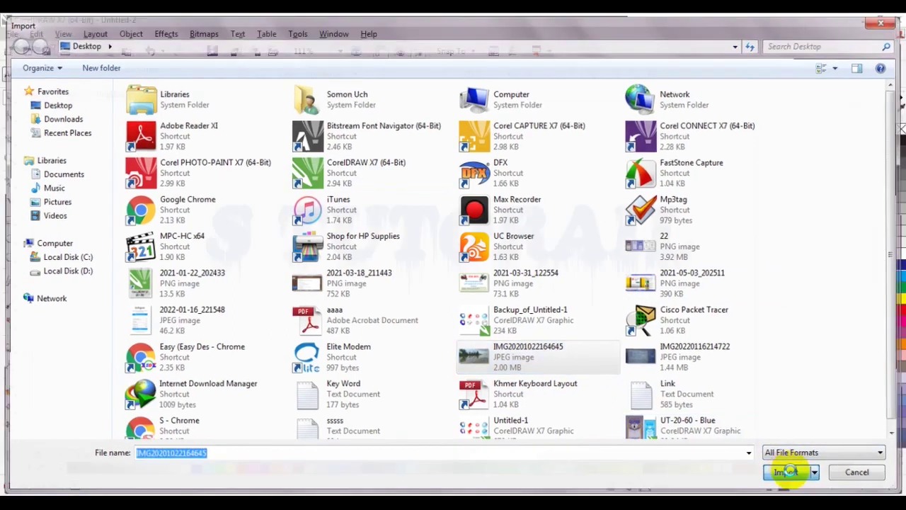
{"action": "left_click_drag", "start_coordinate": [185, 291], "coordinate": [527, 351]}
{"action": "left_click_drag", "start_coordinate": [207, 313], "coordinate": [392, 312]}
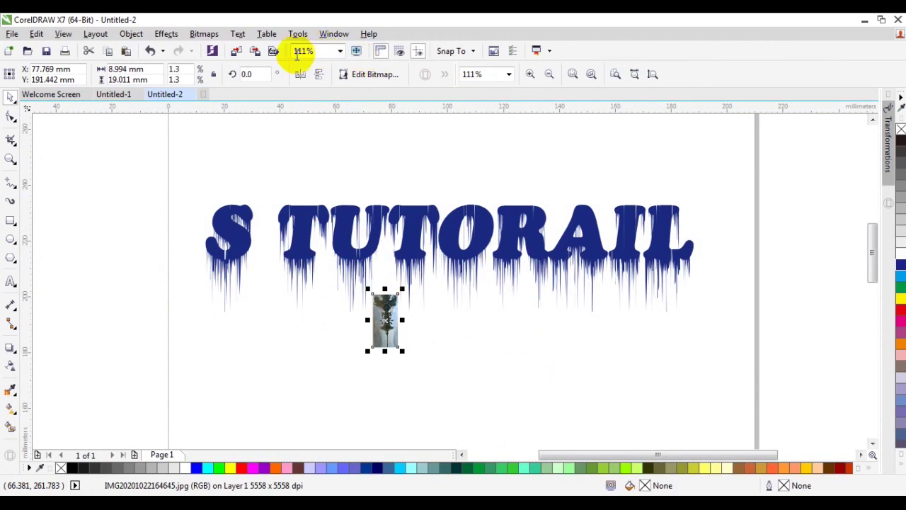
{"action": "left_click", "coordinate": [249, 75]}
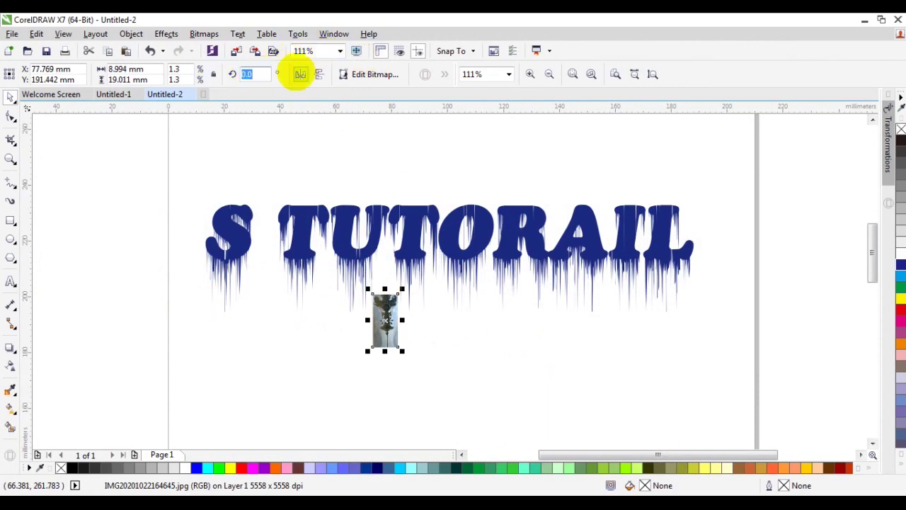
{"action": "key", "text": "Return"}
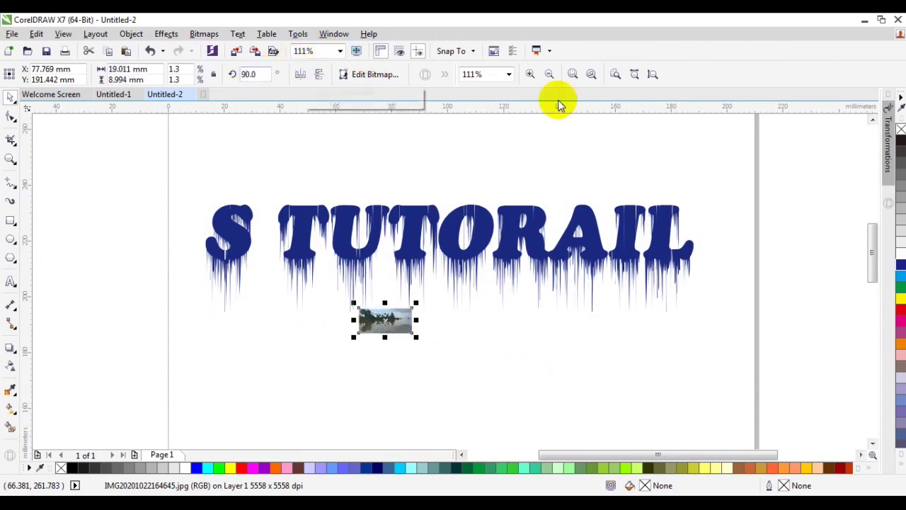
Enlarge and stretch the landscape picture to about 194 x 68 mm and position it directly beneath the dripping text.
{"action": "left_click_drag", "start_coordinate": [417, 336], "coordinate": [570, 407]}
{"action": "left_click_drag", "start_coordinate": [512, 373], "coordinate": [347, 342]}
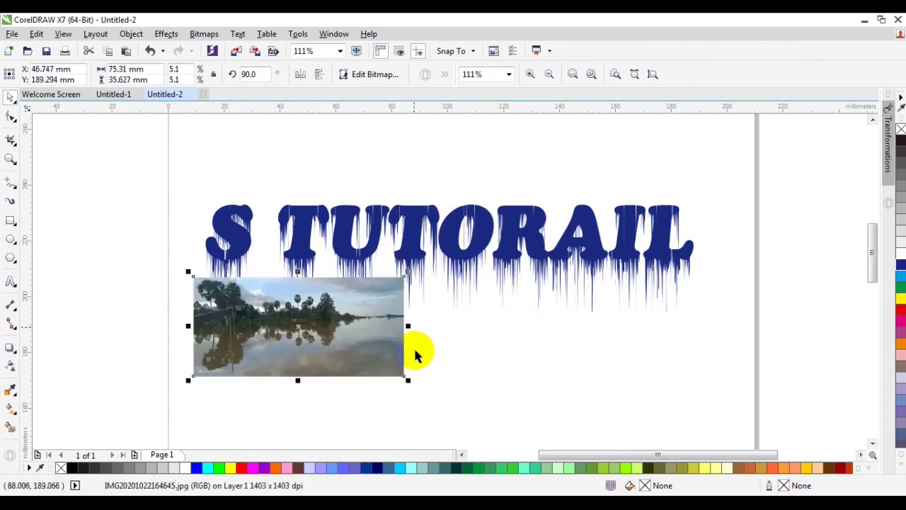
{"action": "left_click", "coordinate": [409, 383]}
{"action": "left_click", "coordinate": [400, 358]}
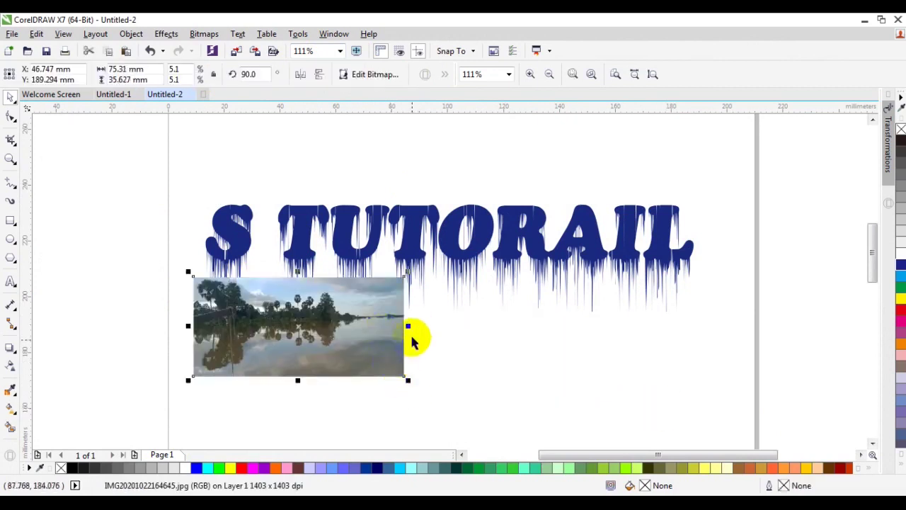
{"action": "left_click", "coordinate": [387, 360]}
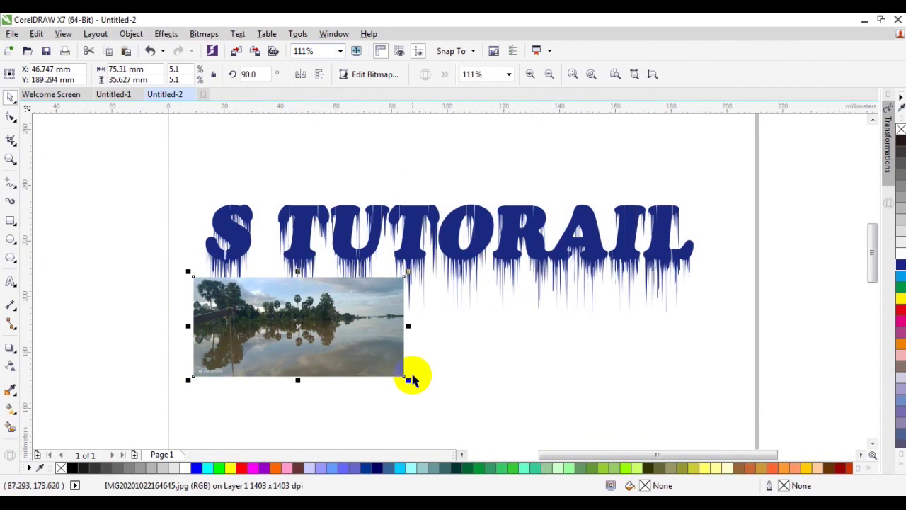
{"action": "left_click_drag", "start_coordinate": [409, 380], "coordinate": [593, 438]}
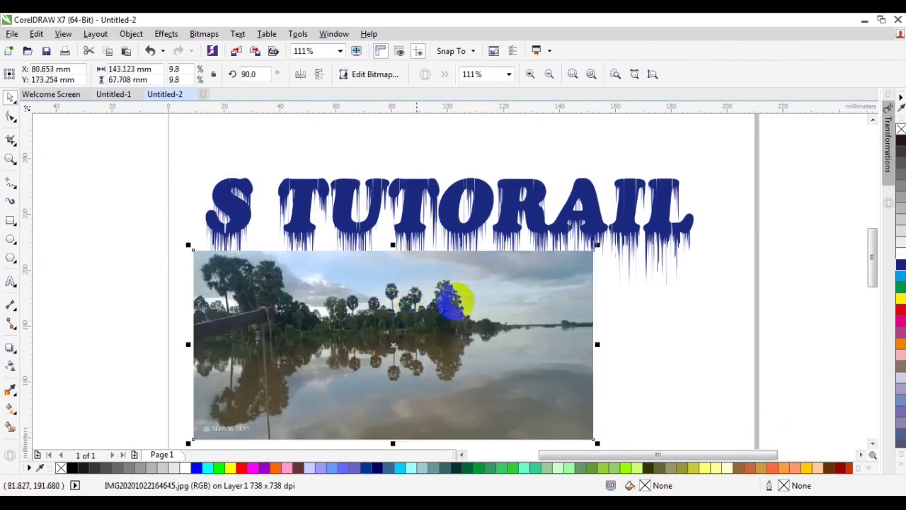
{"action": "left_click_drag", "start_coordinate": [449, 300], "coordinate": [517, 304]}
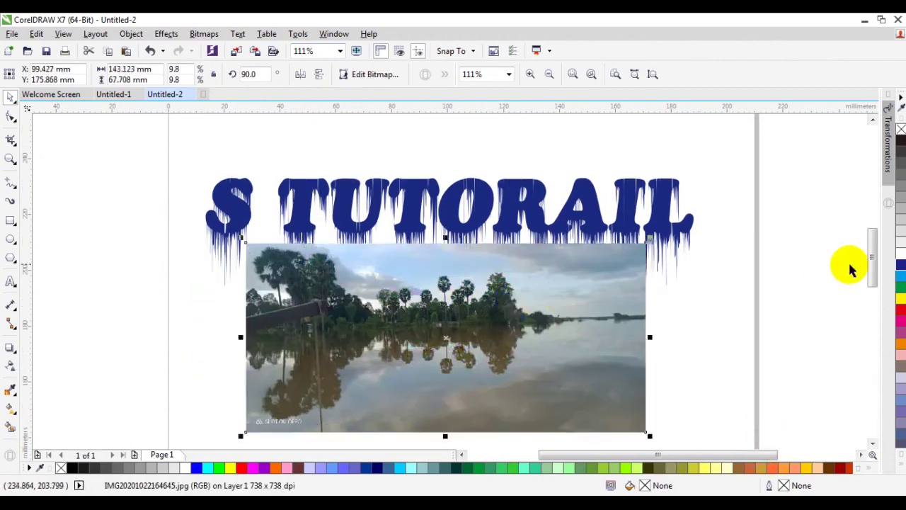
{"action": "left_click_drag", "start_coordinate": [599, 299], "coordinate": [513, 302]}
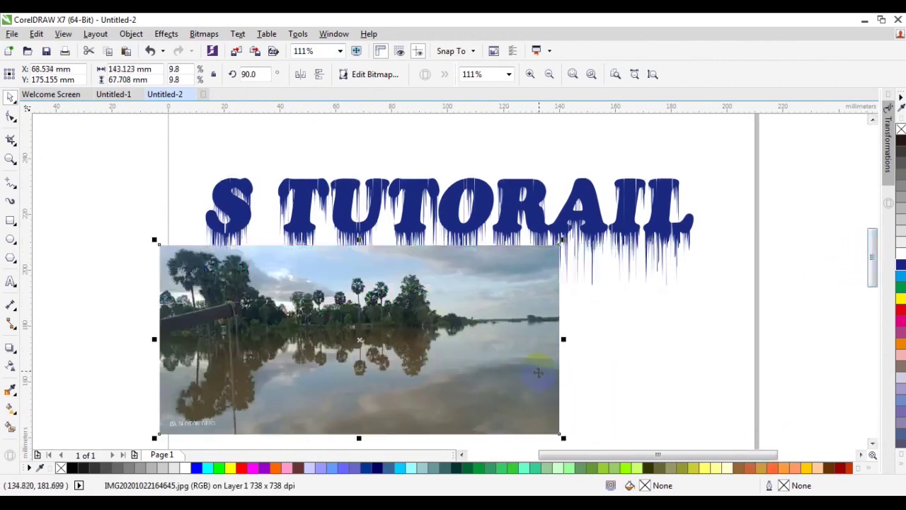
{"action": "left_click_drag", "start_coordinate": [563, 340], "coordinate": [572, 364]}
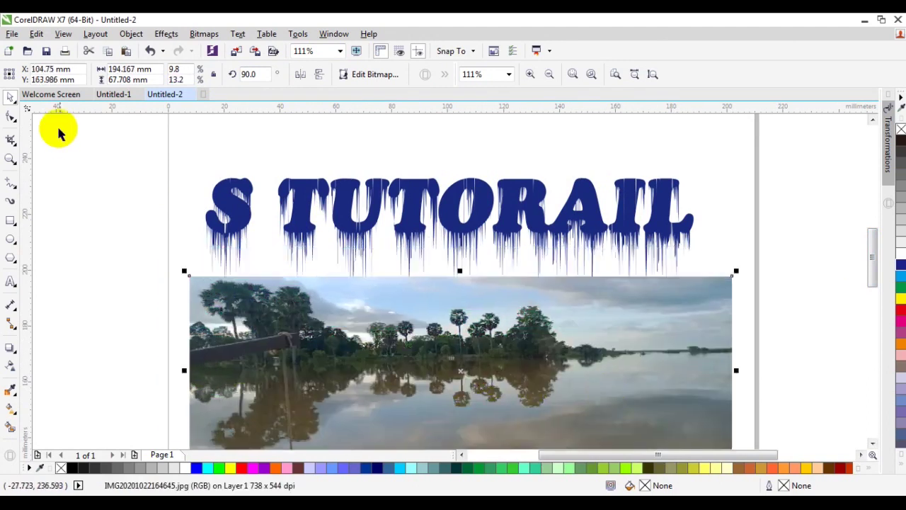
Place the landscape picture inside the traced text with PowerClip and move the text lower on the page.
{"action": "left_click", "coordinate": [131, 34]}
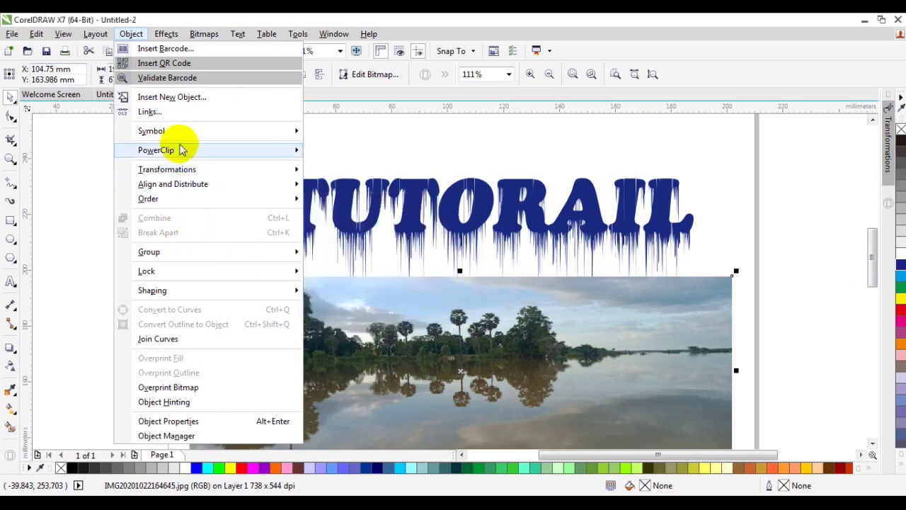
{"action": "mouse_move", "coordinate": [257, 154]}
{"action": "left_click", "coordinate": [341, 150]}
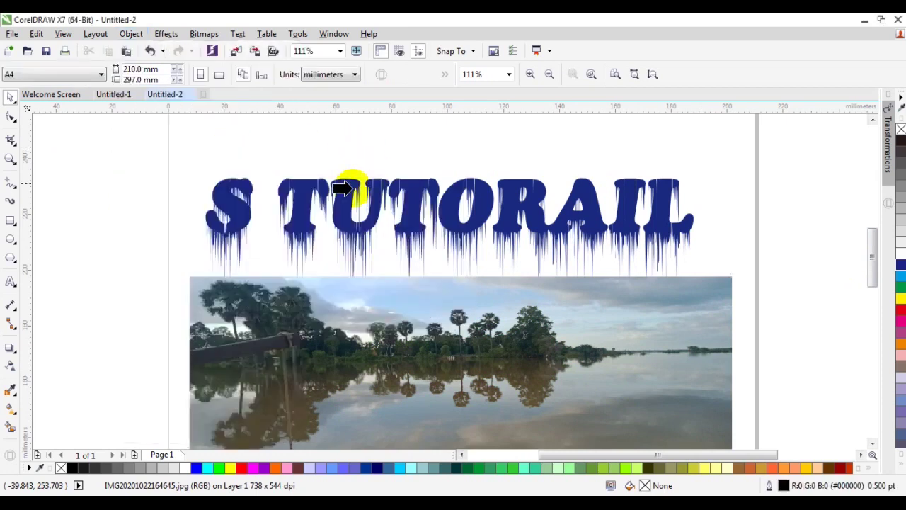
{"action": "left_click", "coordinate": [340, 191]}
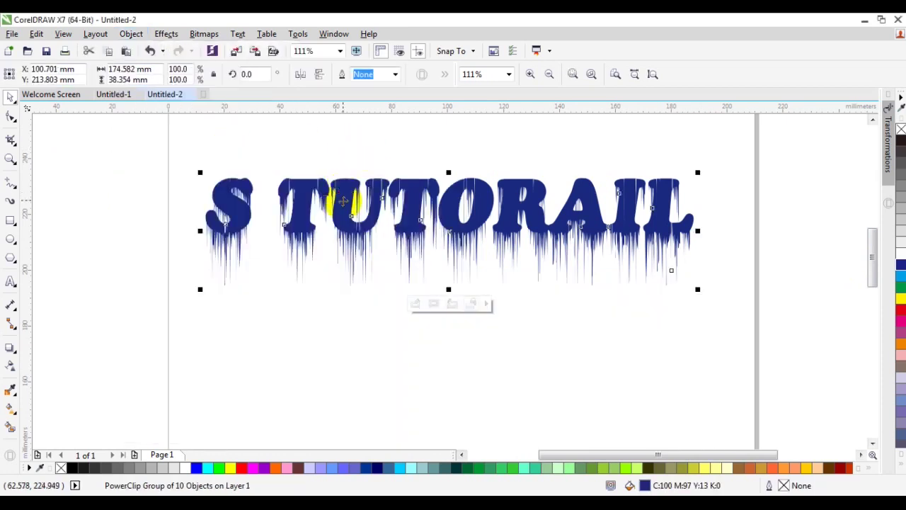
{"action": "left_click_drag", "start_coordinate": [343, 202], "coordinate": [355, 259]}
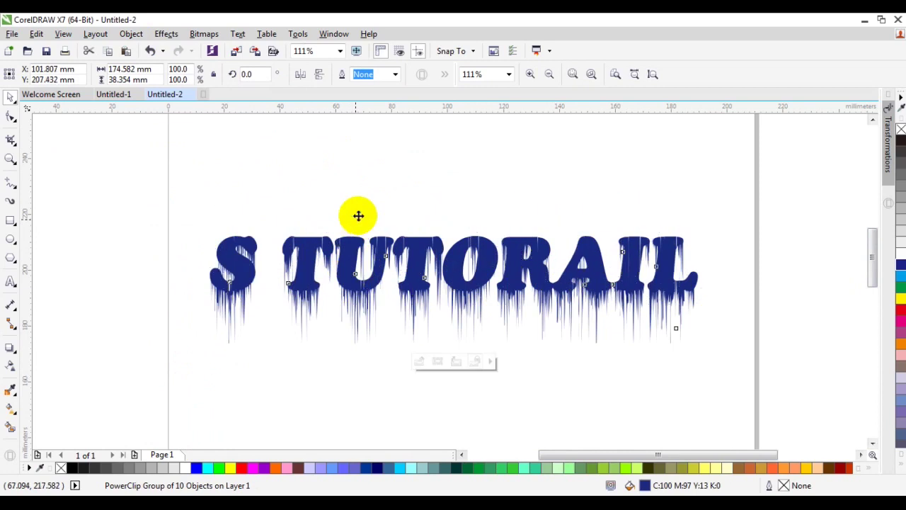
{"action": "mouse_move", "coordinate": [874, 255]}
{"action": "left_mouse_down"}
{"action": "mouse_move", "coordinate": [871, 281]}
{"action": "mouse_move", "coordinate": [870, 253]}
{"action": "left_mouse_up"}
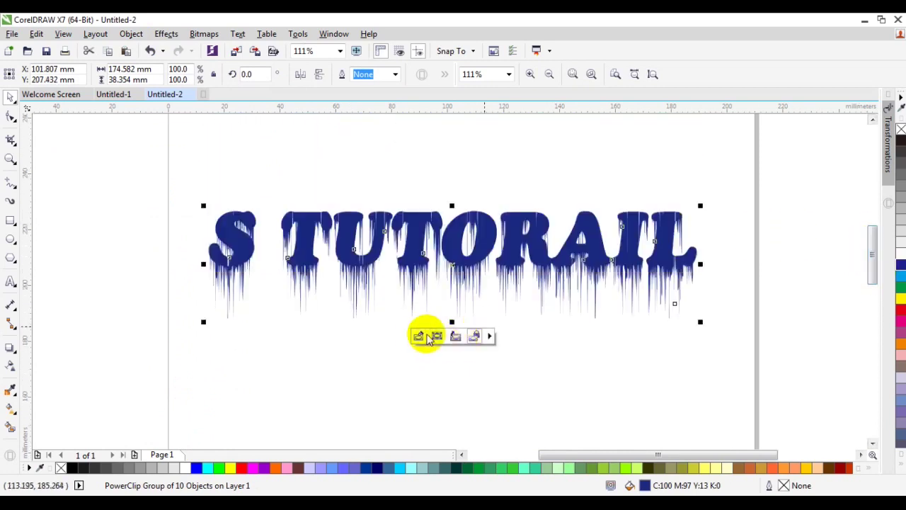
Open the dripping text's PowerClip contents for editing and move the landscape picture up over the lettering outlines.
{"action": "left_click", "coordinate": [420, 337]}
{"action": "left_click", "coordinate": [441, 348]}
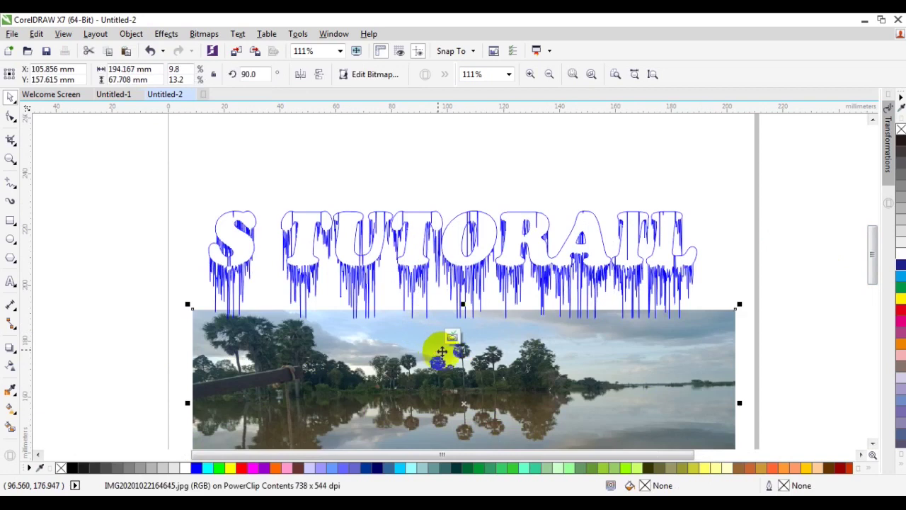
{"action": "left_click_drag", "start_coordinate": [467, 368], "coordinate": [467, 232]}
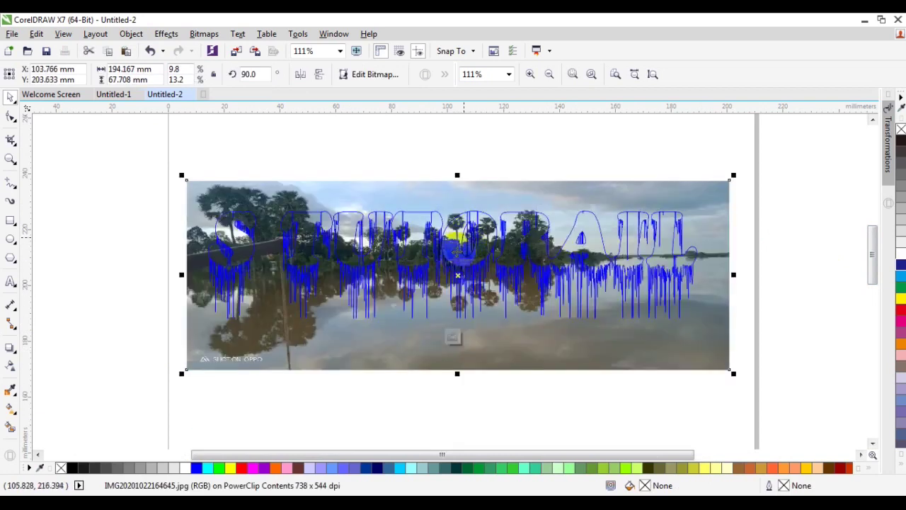
{"action": "left_click_drag", "start_coordinate": [487, 348], "coordinate": [498, 329]}
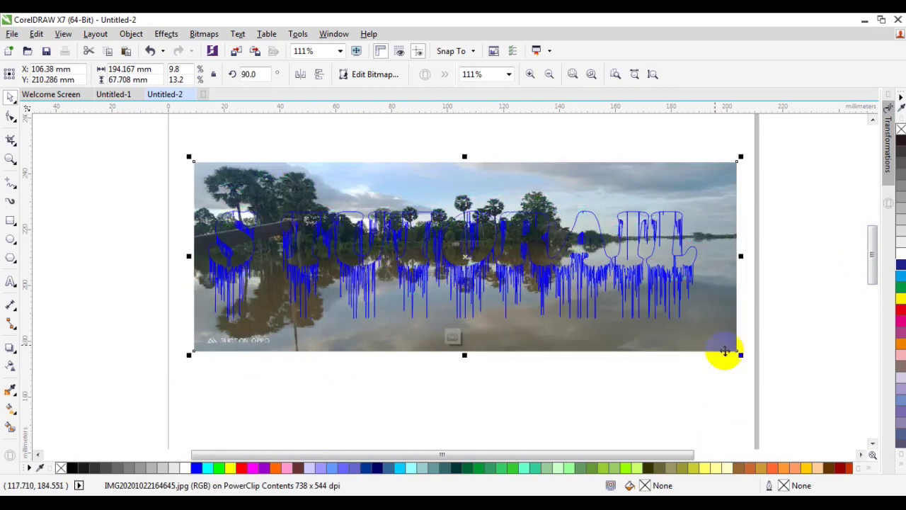
Scale the landscape picture to about 182 x 63 mm, adjust its position over the lettering, finish editing the PowerClip and deselect it.
{"action": "left_click_drag", "start_coordinate": [740, 354], "coordinate": [705, 343]}
{"action": "left_click_drag", "start_coordinate": [546, 185], "coordinate": [545, 202]}
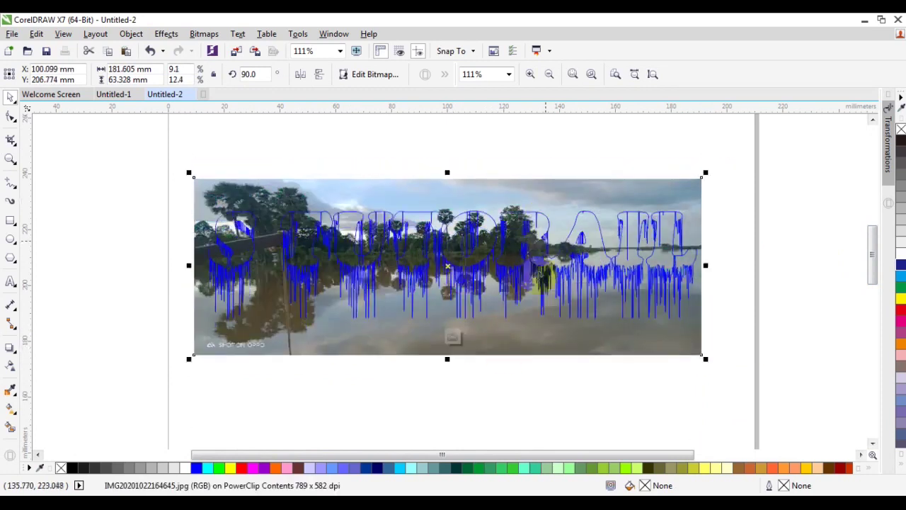
{"action": "left_click", "coordinate": [453, 338]}
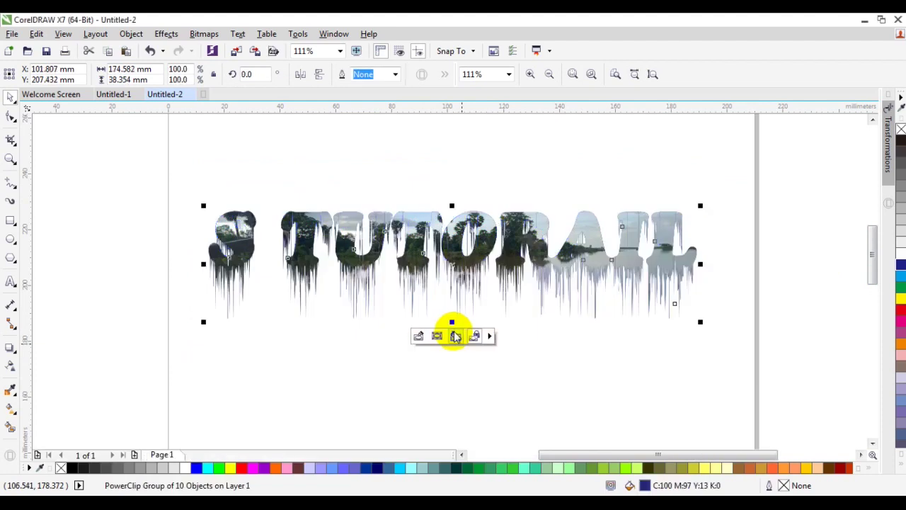
{"action": "left_click", "coordinate": [476, 187]}
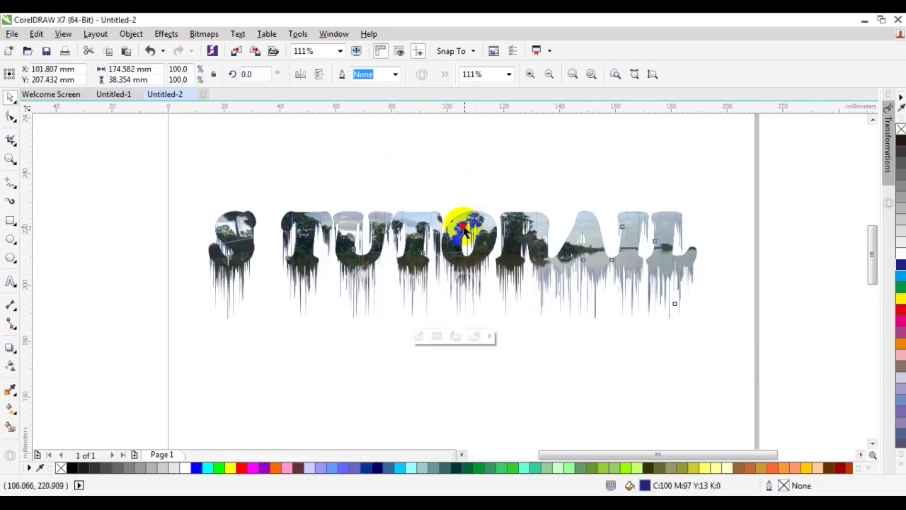
{"action": "left_click_drag", "start_coordinate": [434, 168], "coordinate": [158, 290]}
{"action": "left_click_drag", "start_coordinate": [539, 320], "coordinate": [752, 350]}
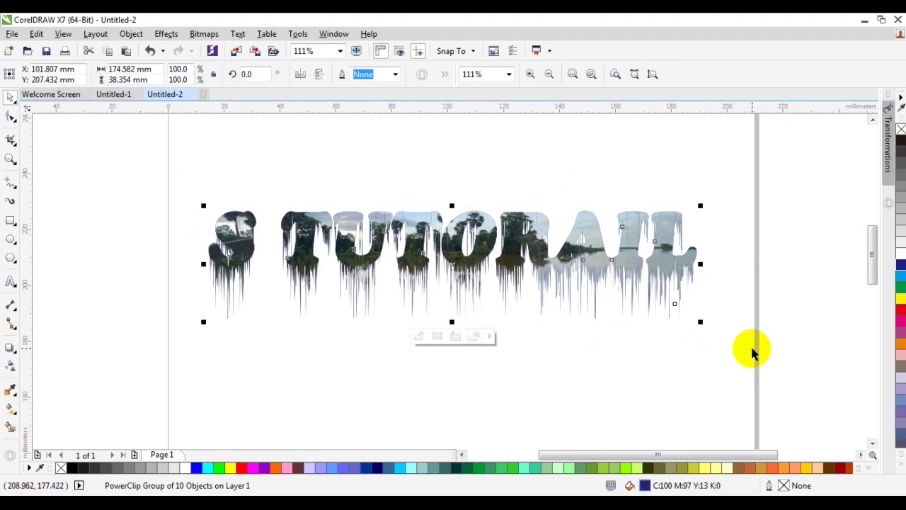
{"action": "left_click", "coordinate": [649, 385]}
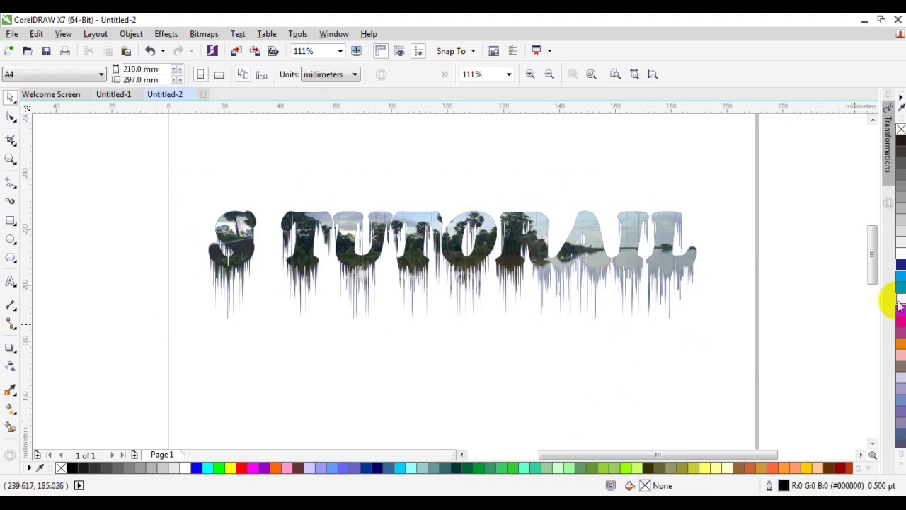
Add the artistic text "Ok thanks" in Arial below the picture-filled dripping text.
{"action": "left_click", "coordinate": [11, 281]}
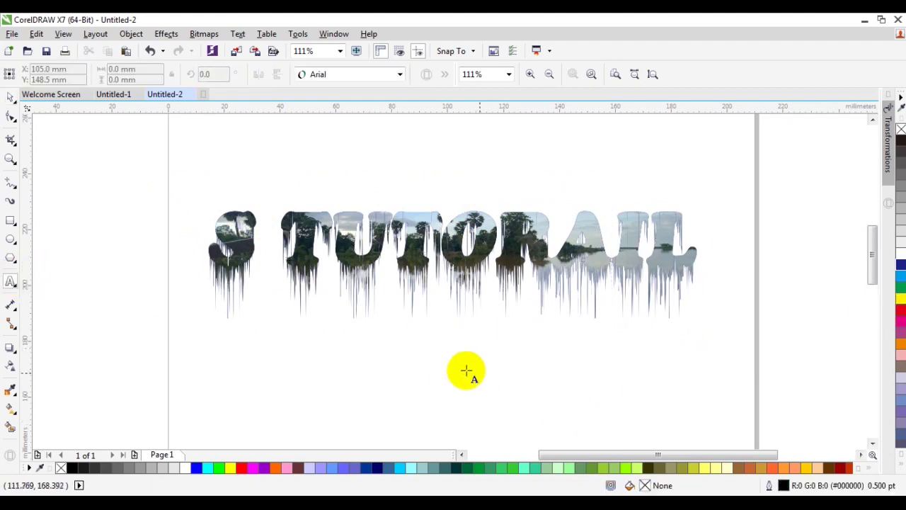
{"action": "left_click", "coordinate": [450, 373]}
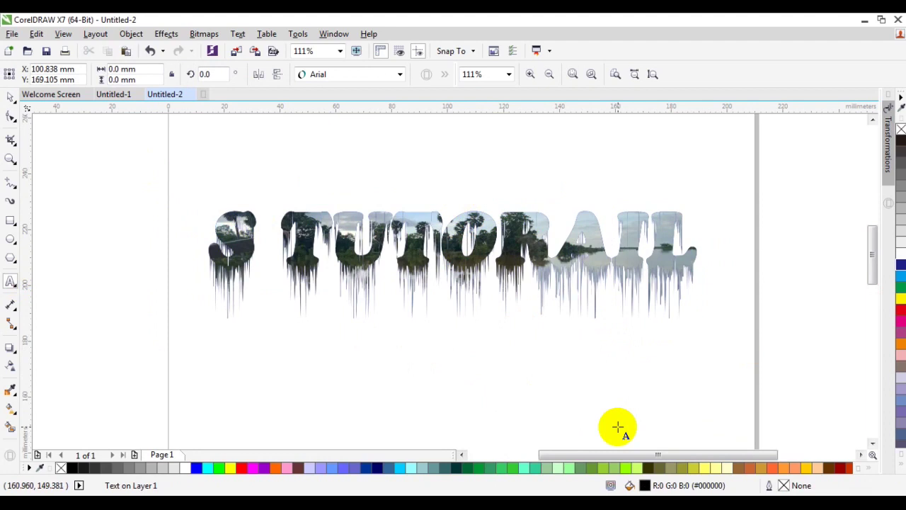
{"action": "type", "text": "S"}
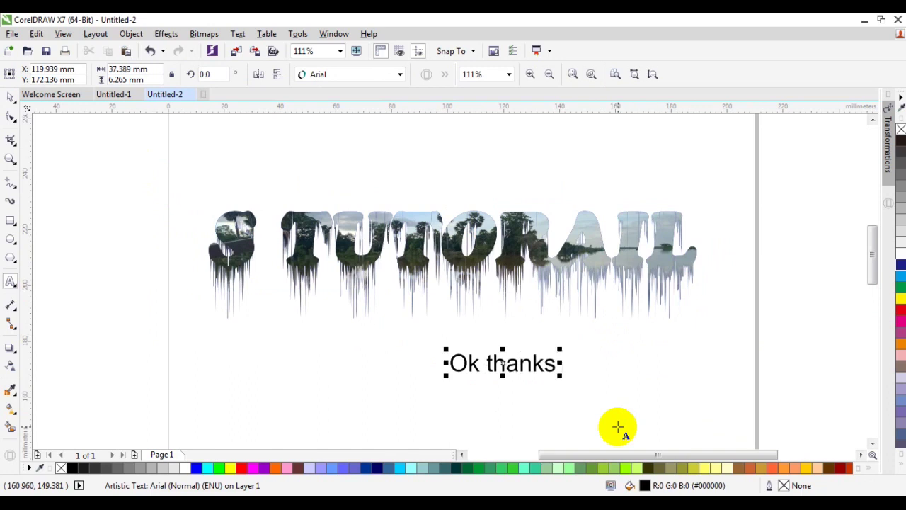
{"action": "key", "text": "ctrl+F12"}
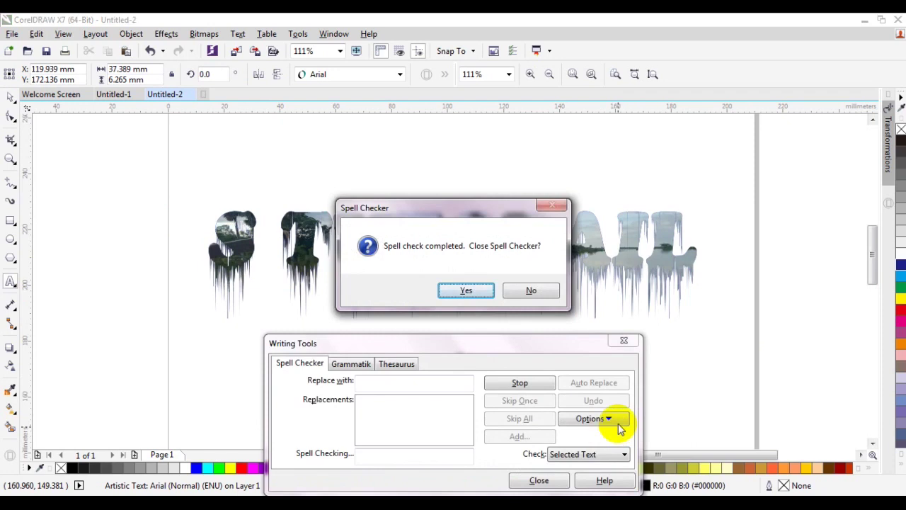
{"action": "left_click", "coordinate": [531, 290]}
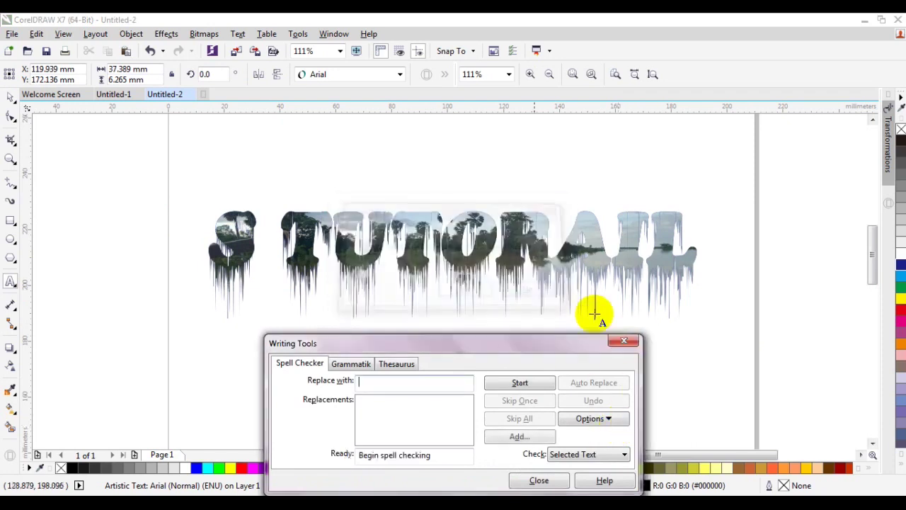
{"action": "left_click", "coordinate": [626, 343]}
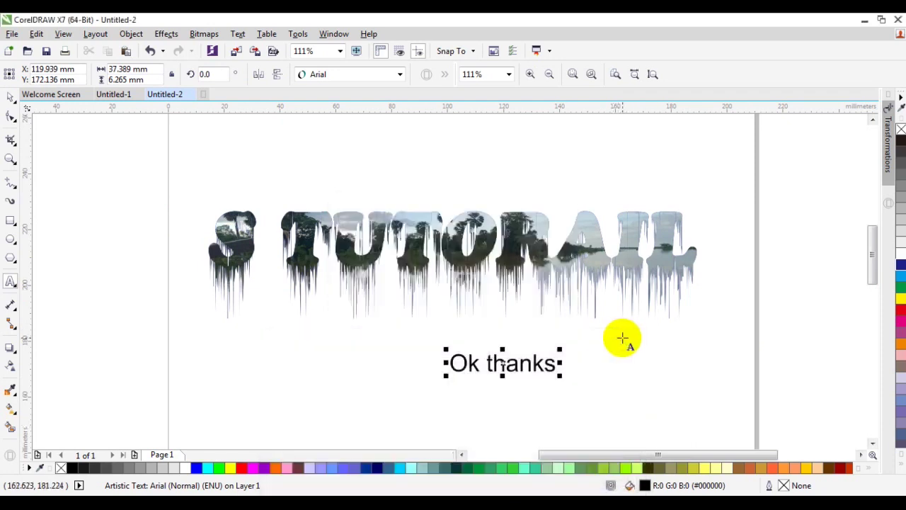